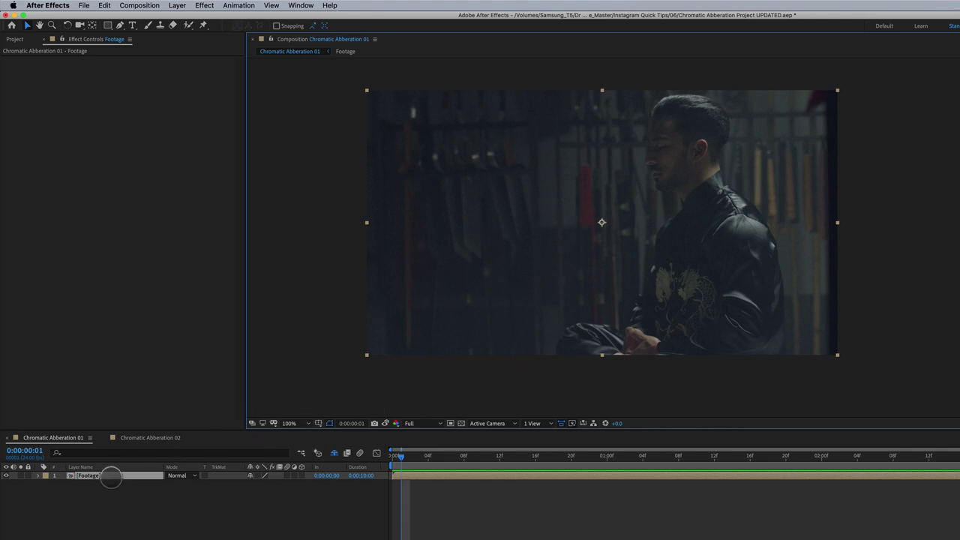
- Apply the Shift Channels effect to the Footage layer
{"action": "left_click", "coordinate": [105, 476]}
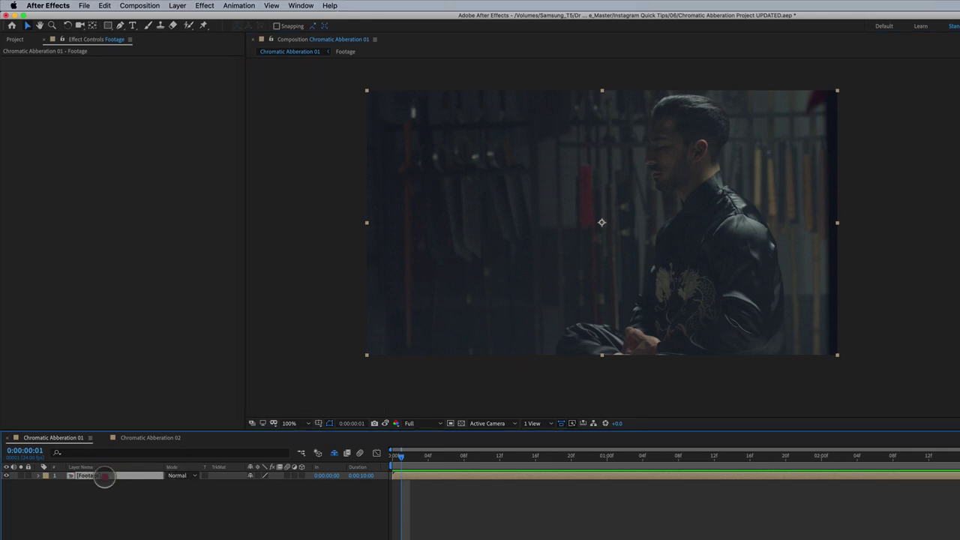
{"action": "left_click", "coordinate": [204, 5]}
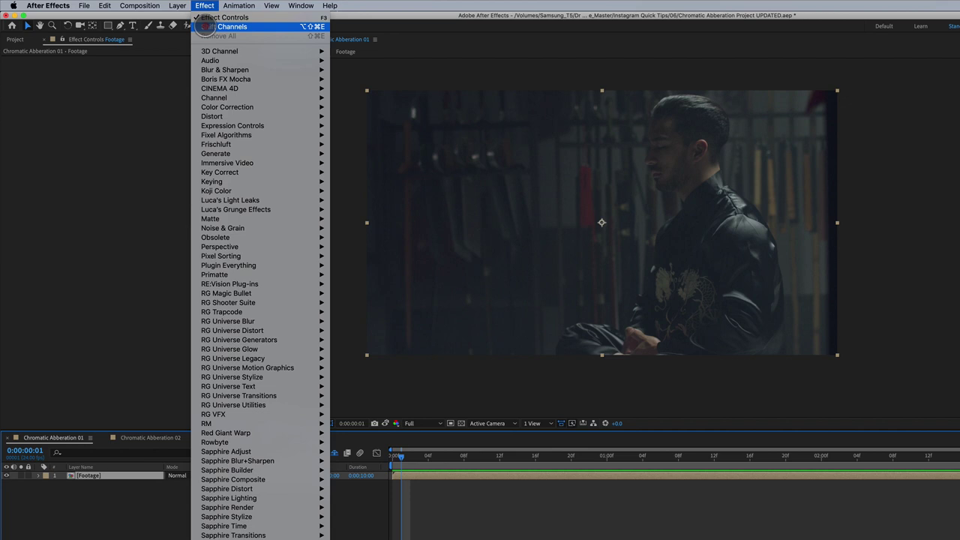
{"action": "mouse_move", "coordinate": [214, 98]}
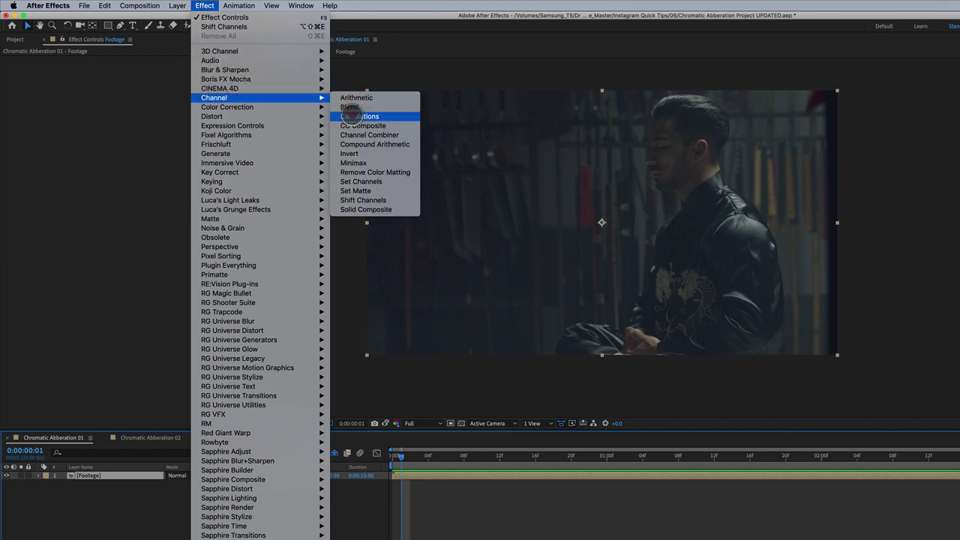
{"action": "left_click", "coordinate": [364, 199]}
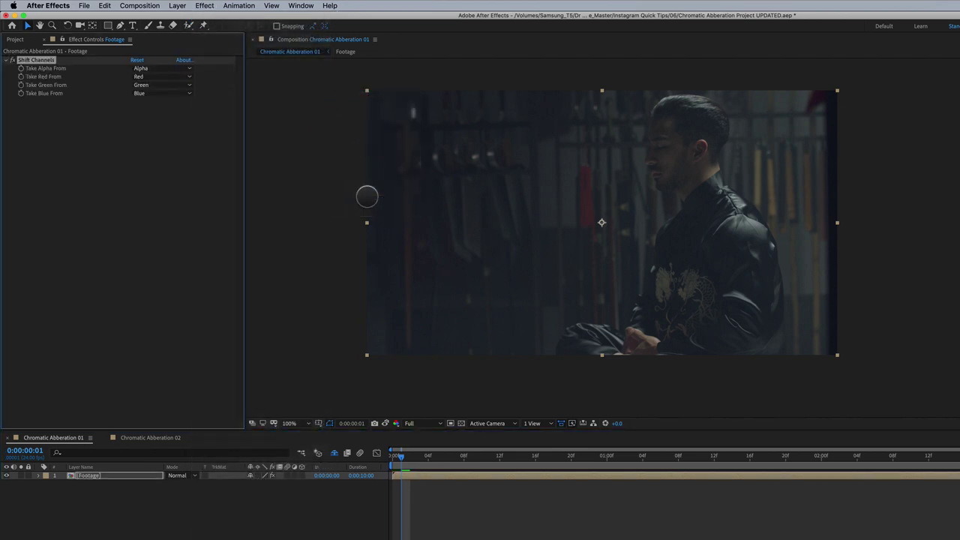
- Keep Take Red From on Red and set Take Green From and Take Blue From to Full Off
{"action": "left_click", "coordinate": [148, 76]}
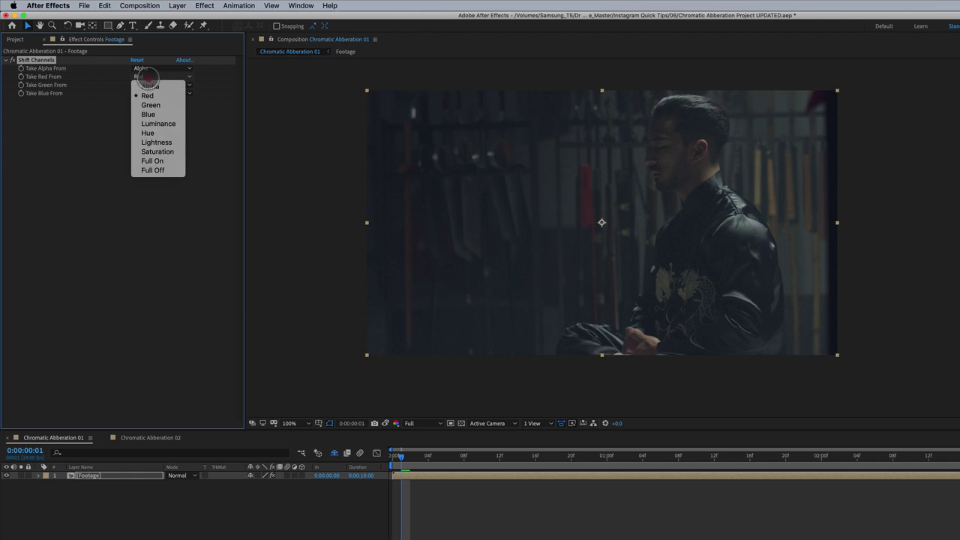
{"action": "left_click", "coordinate": [138, 79]}
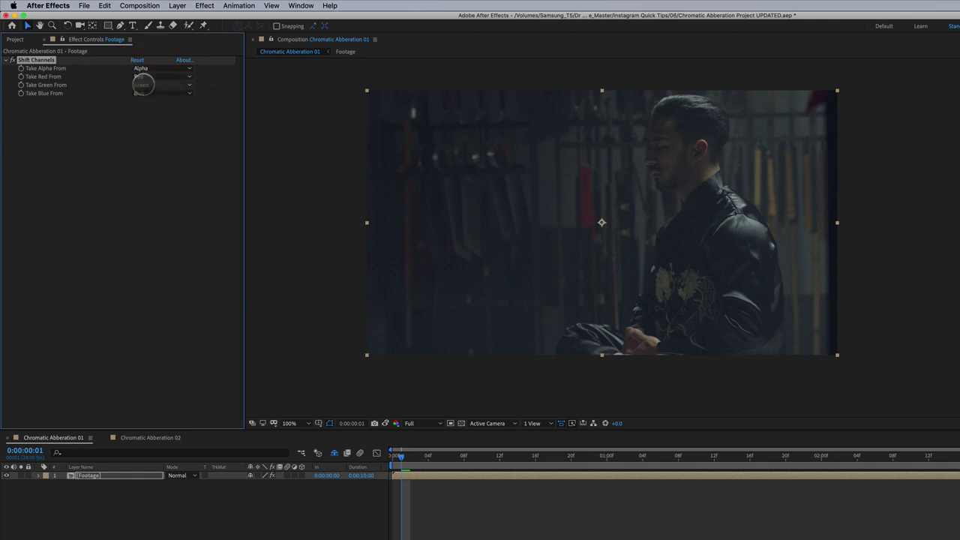
{"action": "left_click", "coordinate": [146, 85]}
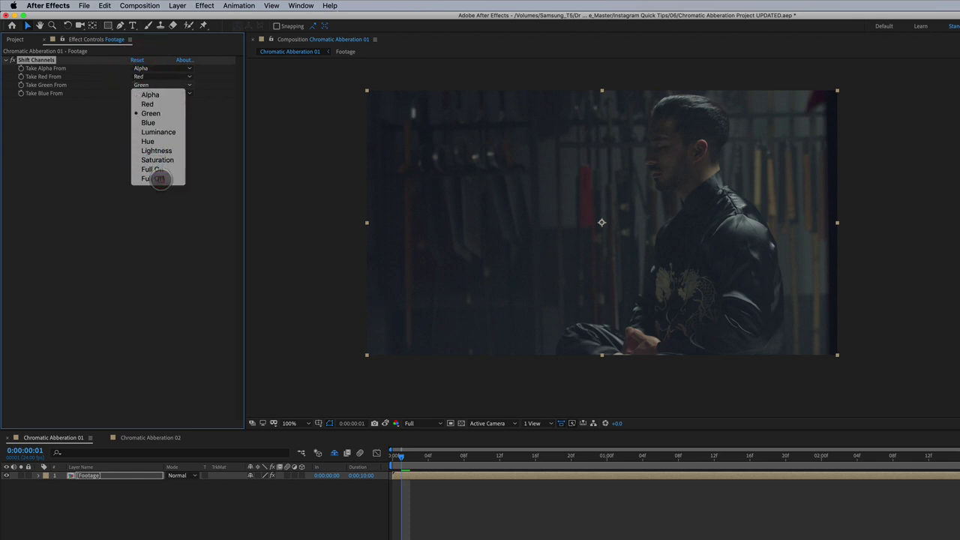
{"action": "left_click", "coordinate": [153, 178]}
{"action": "left_click", "coordinate": [149, 93]}
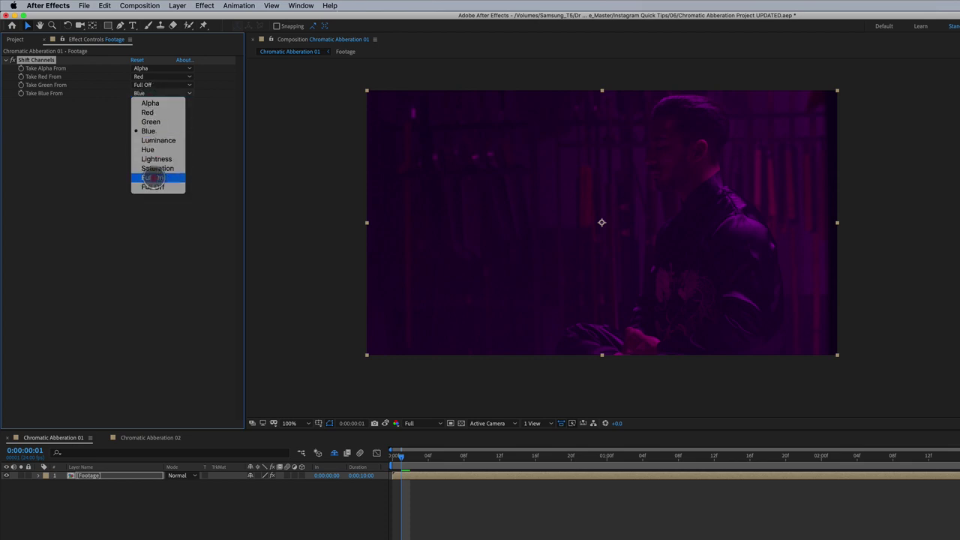
{"action": "left_click", "coordinate": [154, 187]}
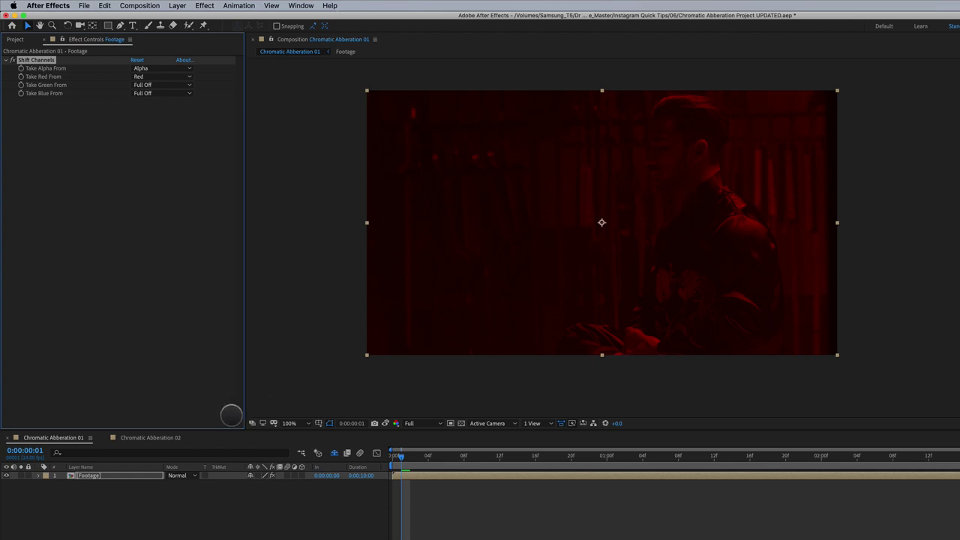
- Duplicate the Footage layer and set the copy's red to Full Off and green to Green
{"action": "left_click", "coordinate": [122, 474]}
{"action": "key", "text": "super+d"}
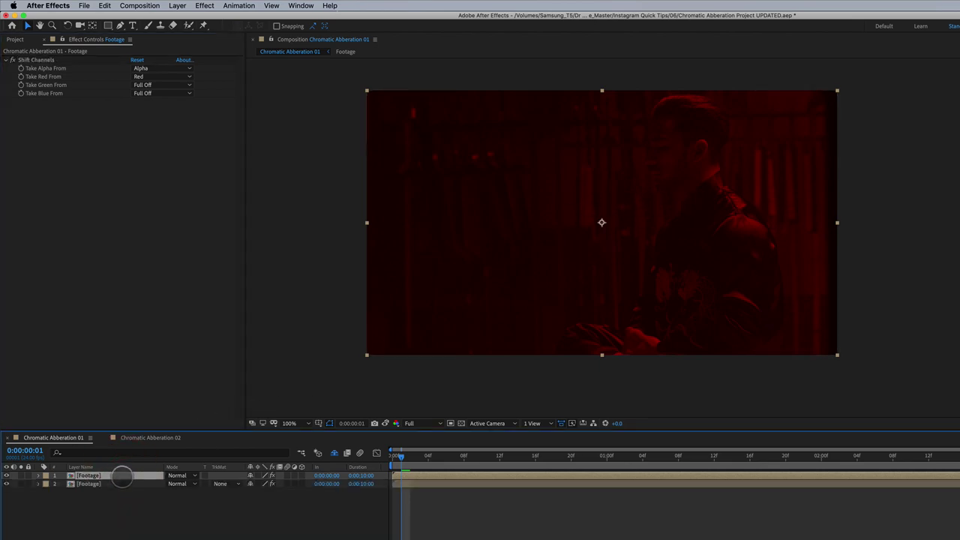
{"action": "left_click", "coordinate": [154, 77]}
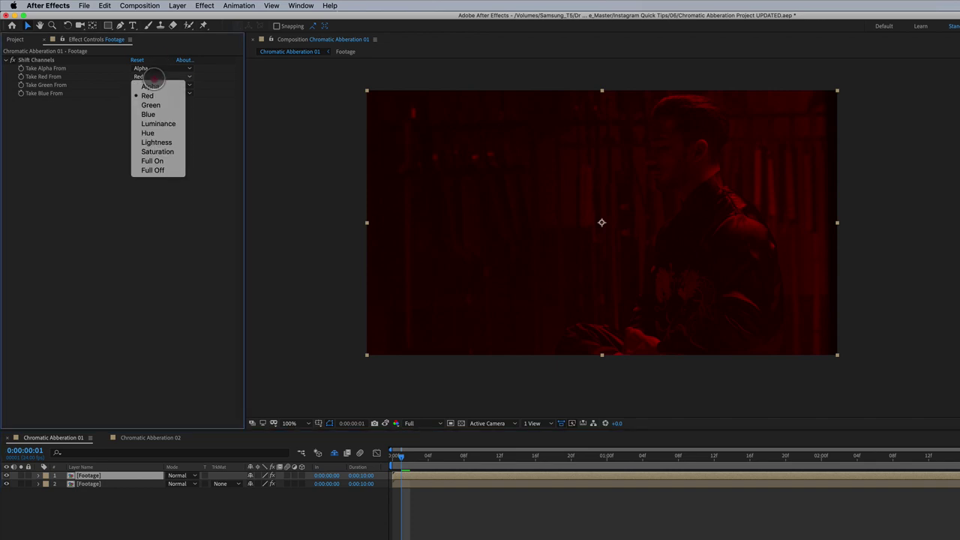
{"action": "left_click", "coordinate": [153, 170]}
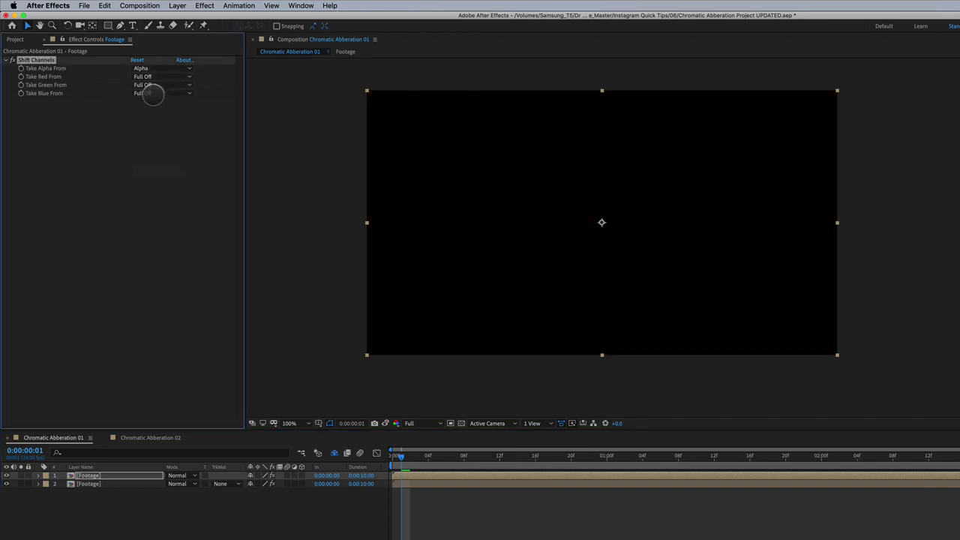
{"action": "left_click", "coordinate": [147, 85]}
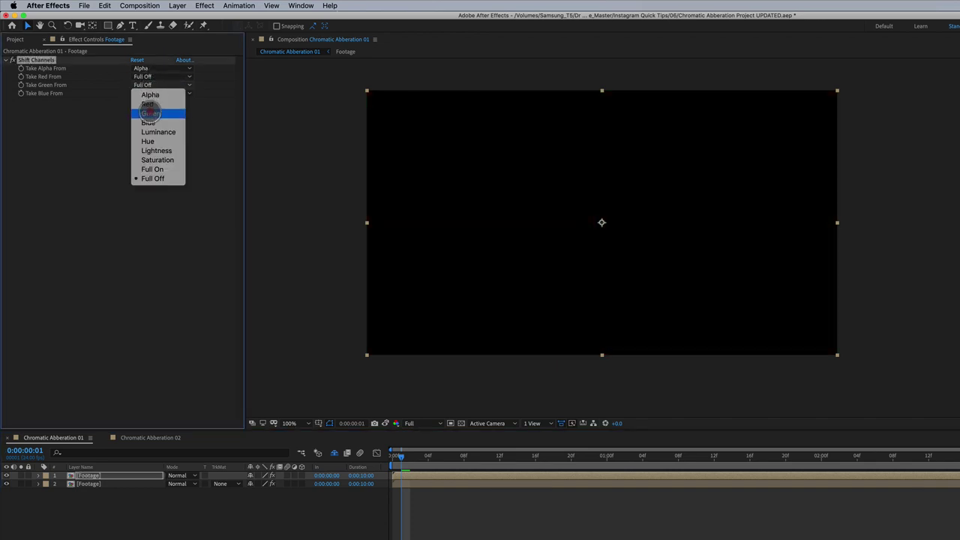
{"action": "left_click", "coordinate": [150, 113]}
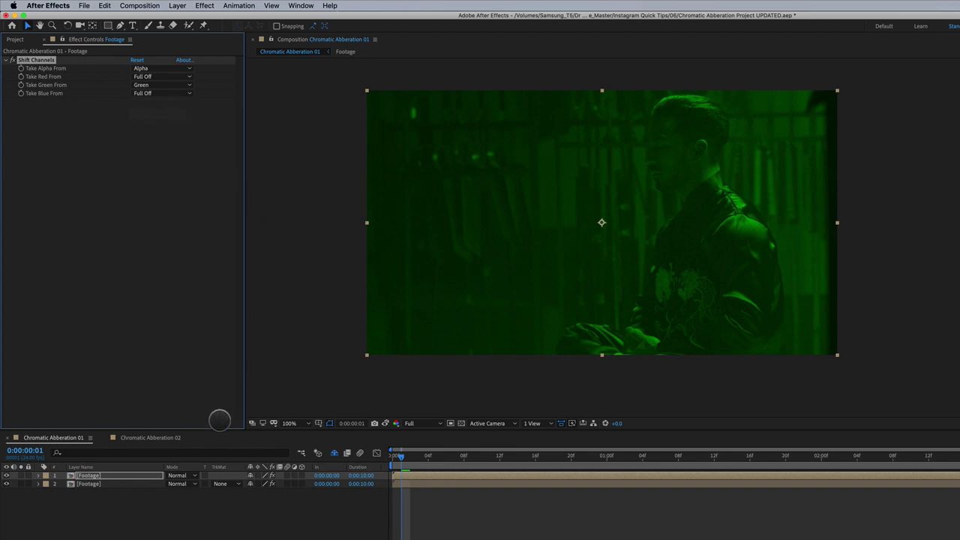
- Set the copy's blend mode to Screen
{"action": "left_click", "coordinate": [180, 476]}
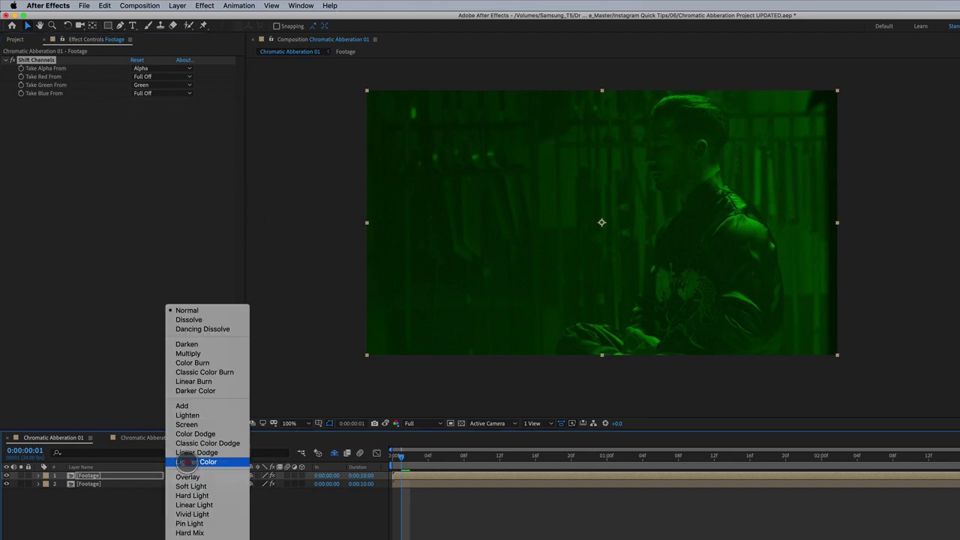
{"action": "left_click", "coordinate": [187, 424]}
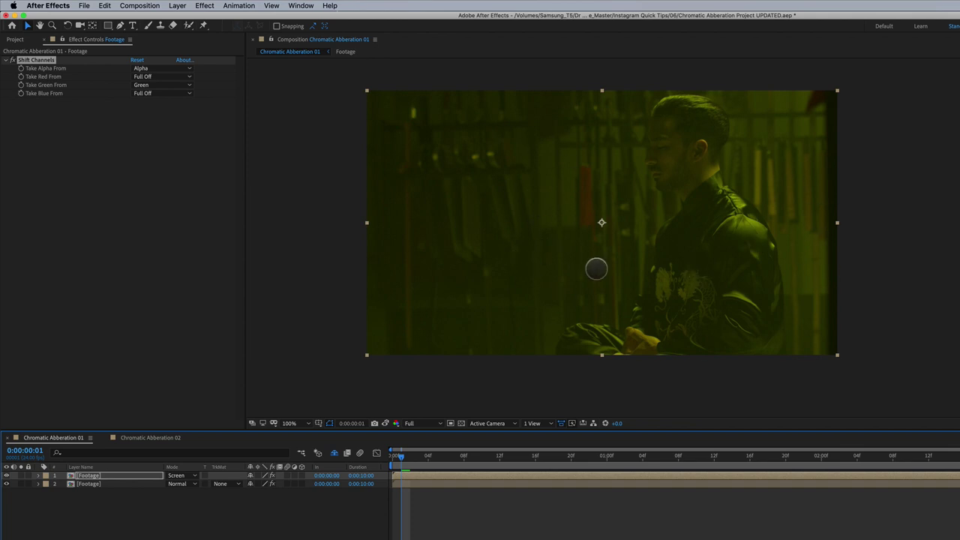
{"action": "left_click", "coordinate": [146, 475]}
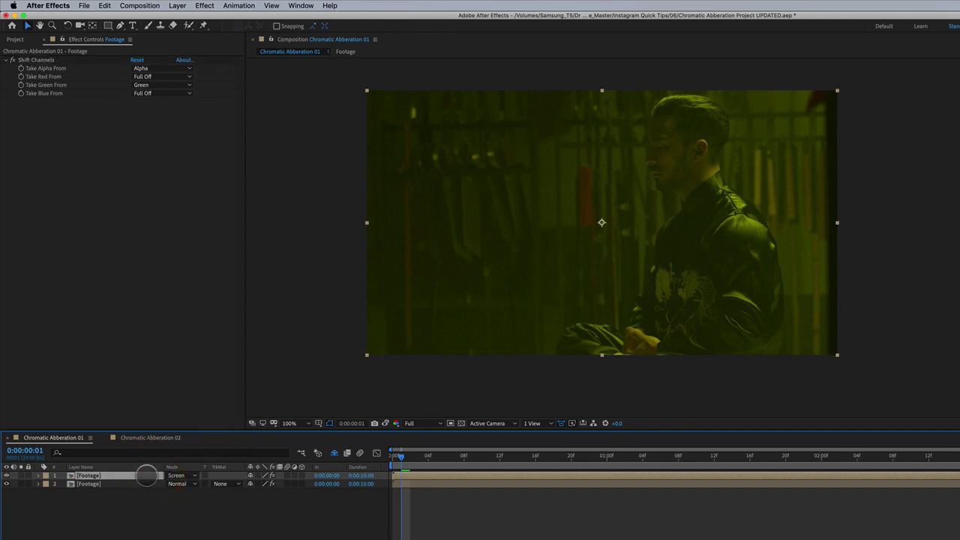
- Duplicate the top layer and set the new copy's green to Full Off and blue to Blue
{"action": "key", "text": "super+d"}
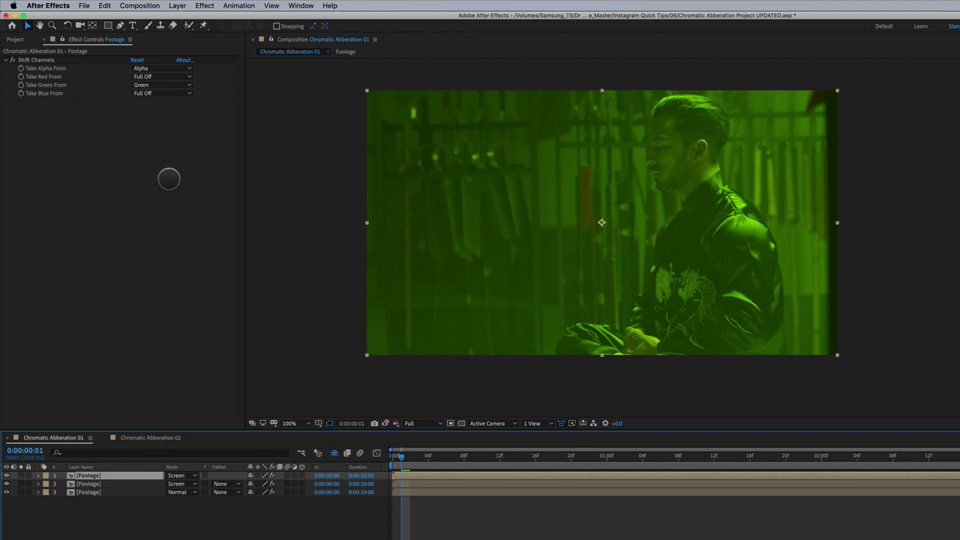
{"action": "left_click", "coordinate": [152, 85]}
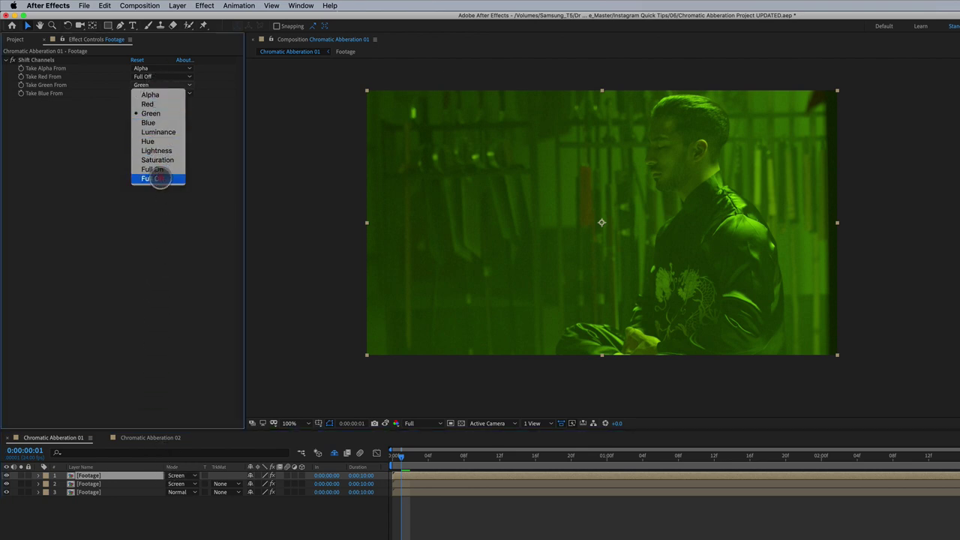
{"action": "left_click", "coordinate": [154, 178]}
{"action": "left_click", "coordinate": [158, 93]}
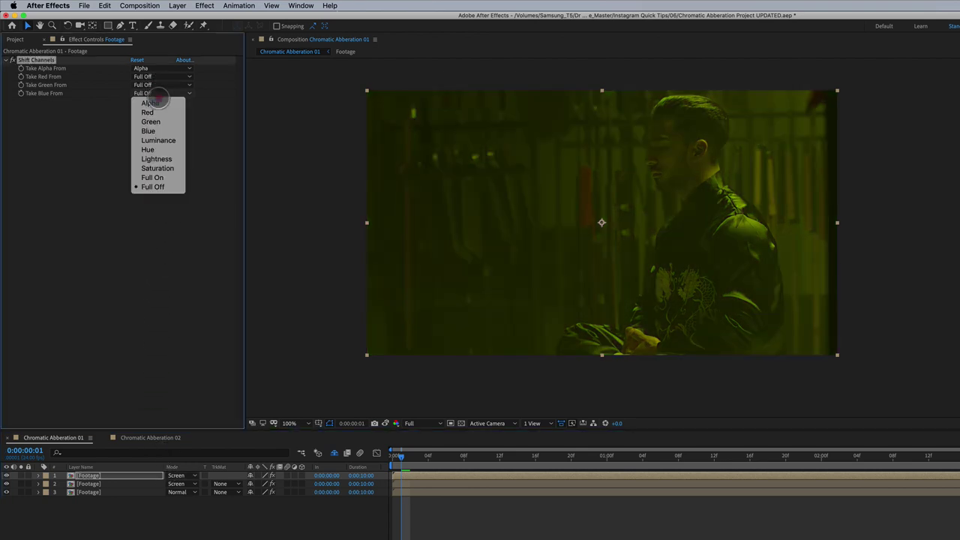
{"action": "left_click", "coordinate": [150, 131]}
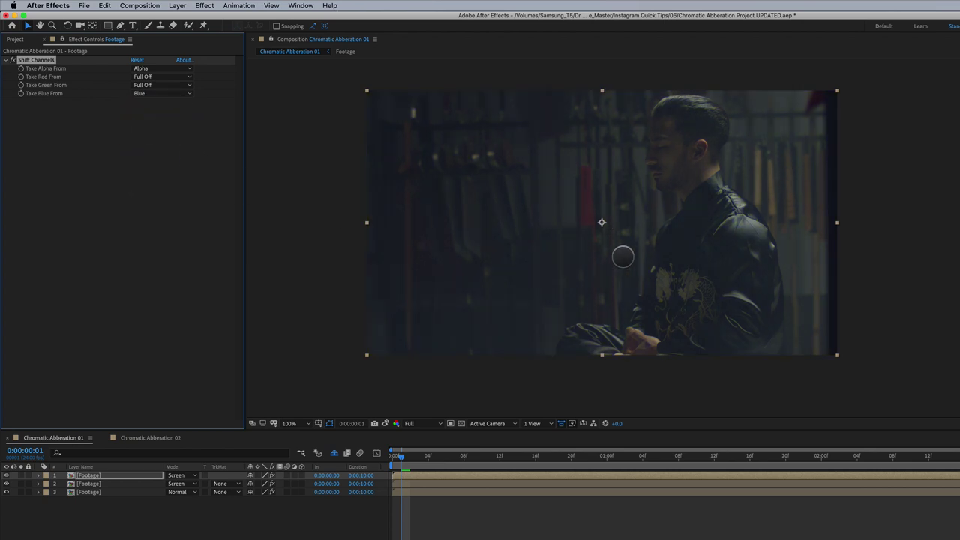
- Zoom in on the man's head and take a snapshot for comparison
{"action": "scroll", "coordinate": [654, 221], "scroll_direction": "up", "scroll_amount": 1}
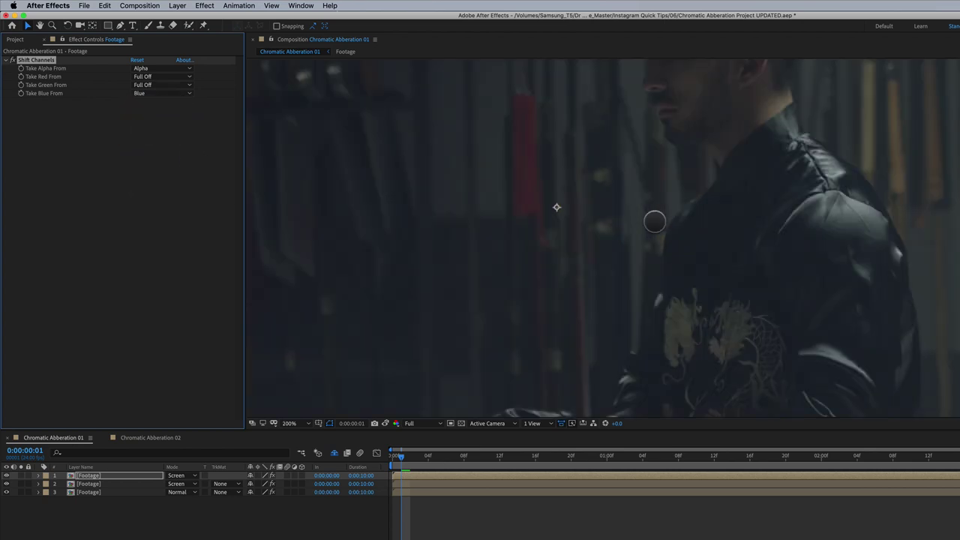
{"action": "left_click_drag", "start_coordinate": [711, 220], "coordinate": [660, 293]}
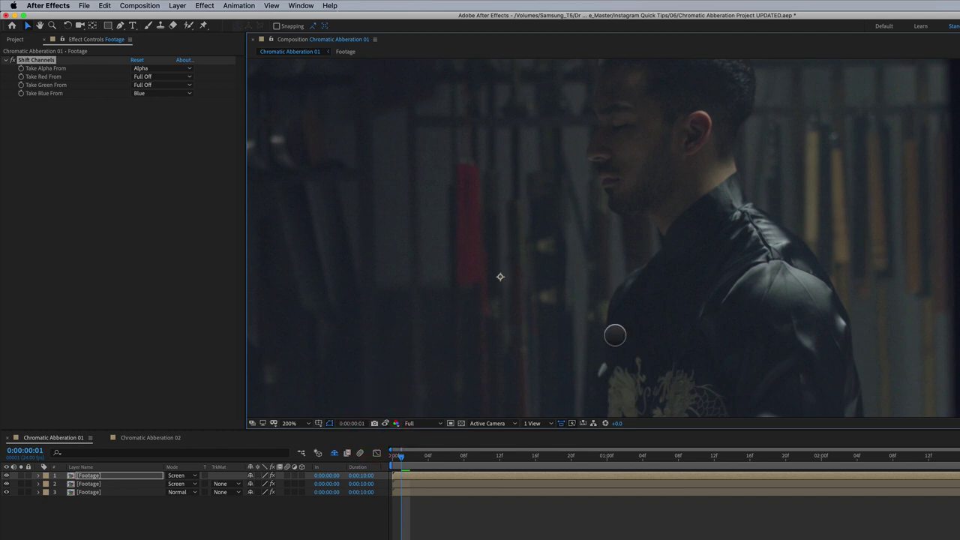
{"action": "left_click_drag", "start_coordinate": [697, 265], "coordinate": [699, 312]}
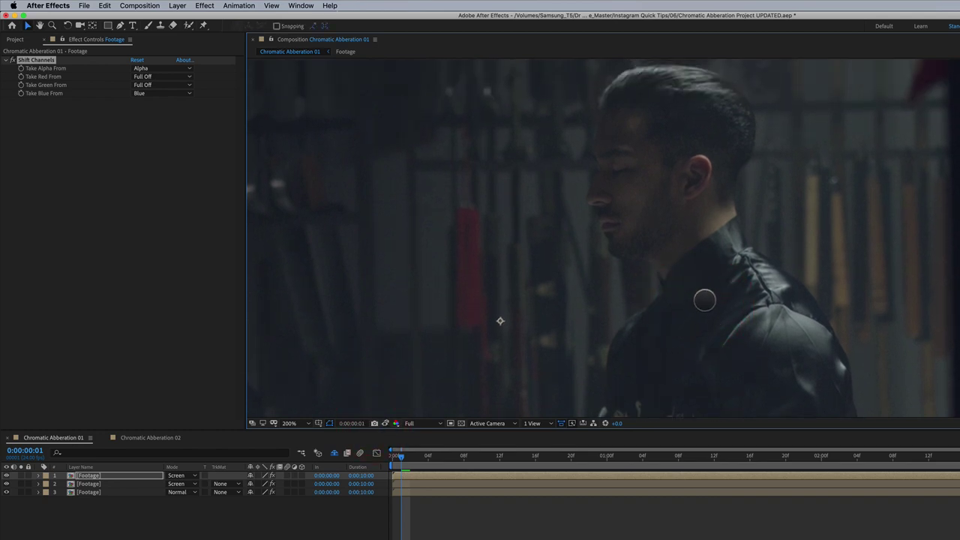
{"action": "left_click", "coordinate": [374, 423]}
- Reveal the red layer's Position and change its X value, starting with 961
{"action": "left_click", "coordinate": [107, 493]}
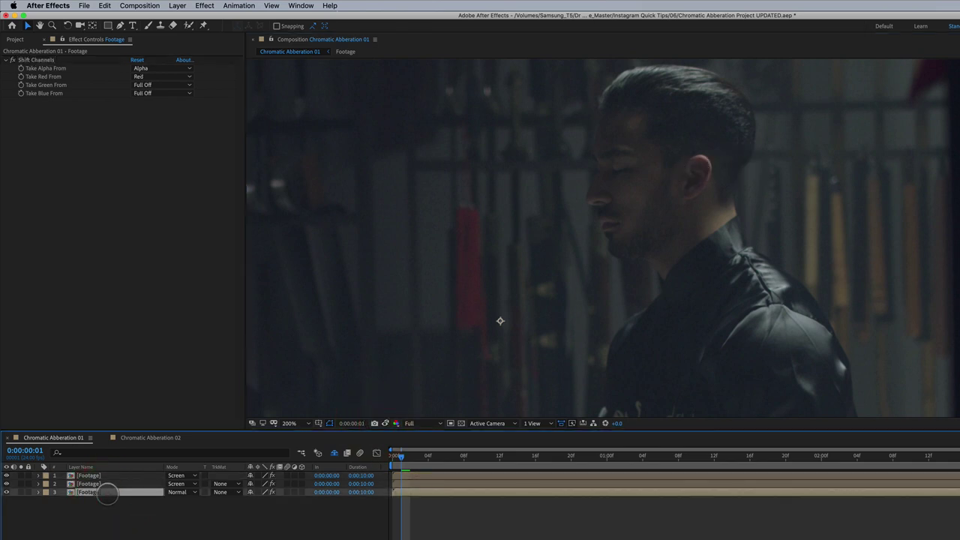
{"action": "left_click", "coordinate": [38, 491]}
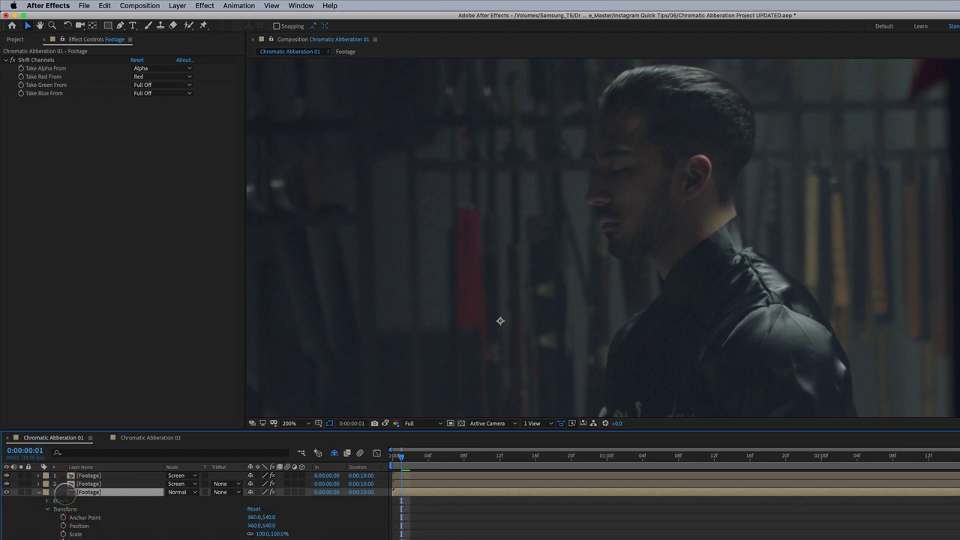
{"action": "key", "text": "p"}
{"action": "left_click", "coordinate": [253, 500]}
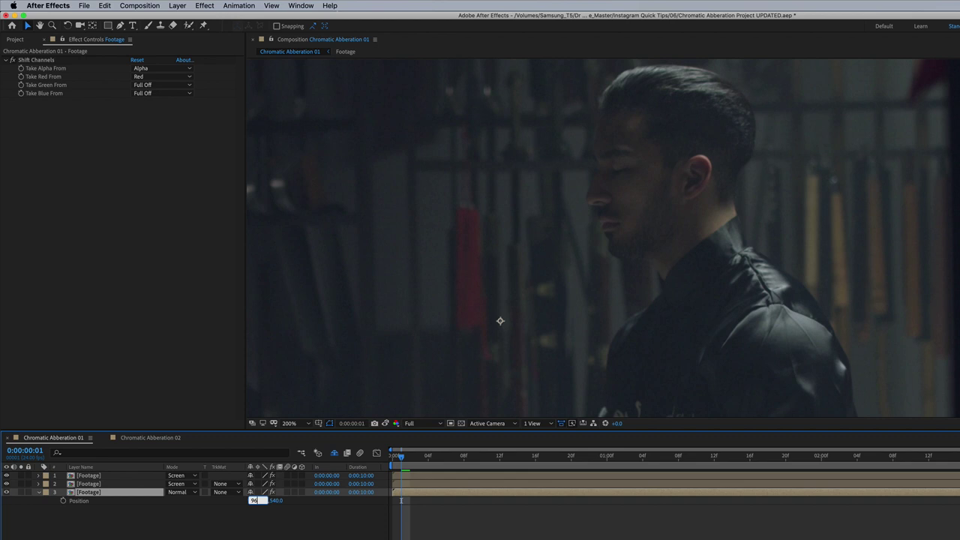
{"action": "type", "text": "961"}
{"action": "key", "text": "Return"}
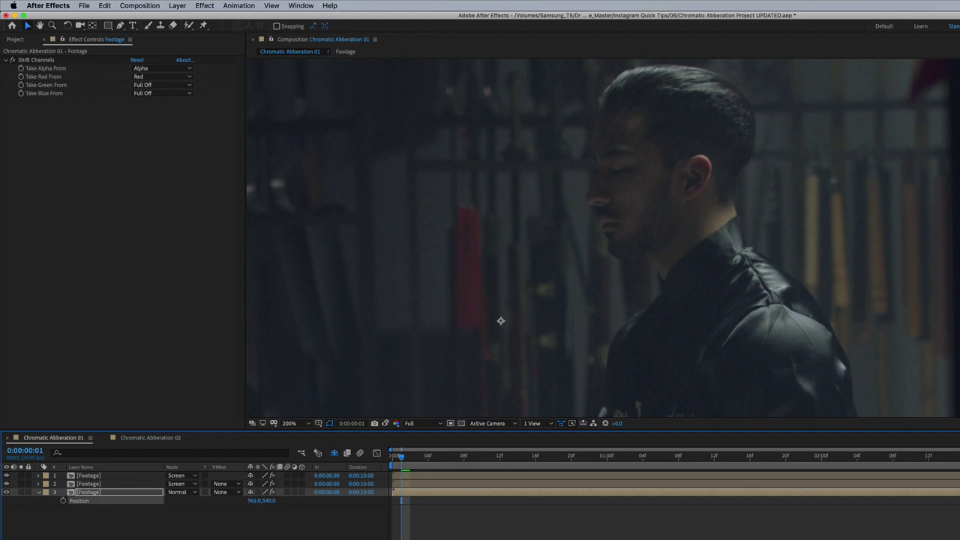
{"action": "left_click", "coordinate": [250, 501]}
{"action": "left_click", "coordinate": [253, 500]}
- Zoom in on the man's face and compare the fringe against the snapshot
{"action": "scroll", "coordinate": [757, 165], "scroll_direction": "up", "scroll_amount": 2}
{"action": "left_click_drag", "start_coordinate": [825, 171], "coordinate": [720, 291]}
{"action": "left_click_drag", "start_coordinate": [707, 210], "coordinate": [730, 252]}
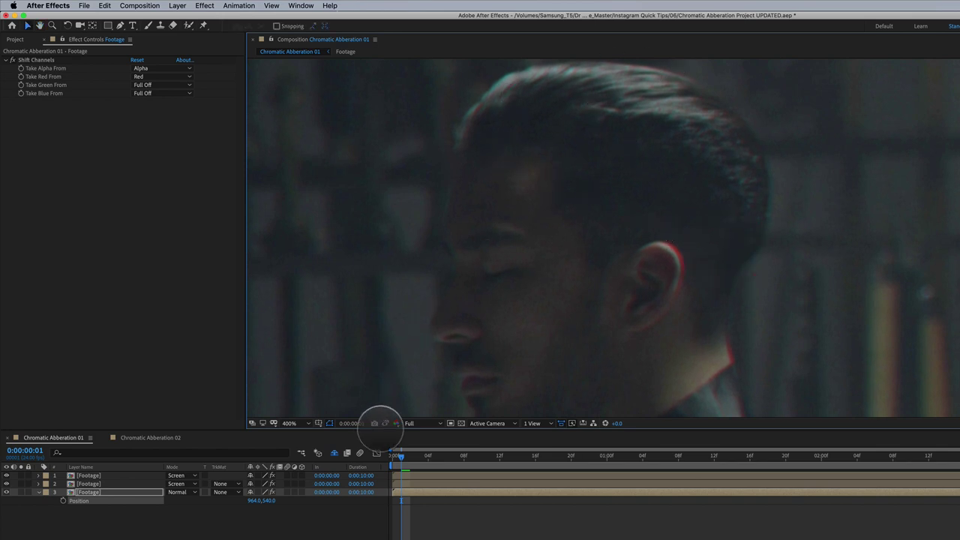
{"action": "left_click", "coordinate": [386, 423]}
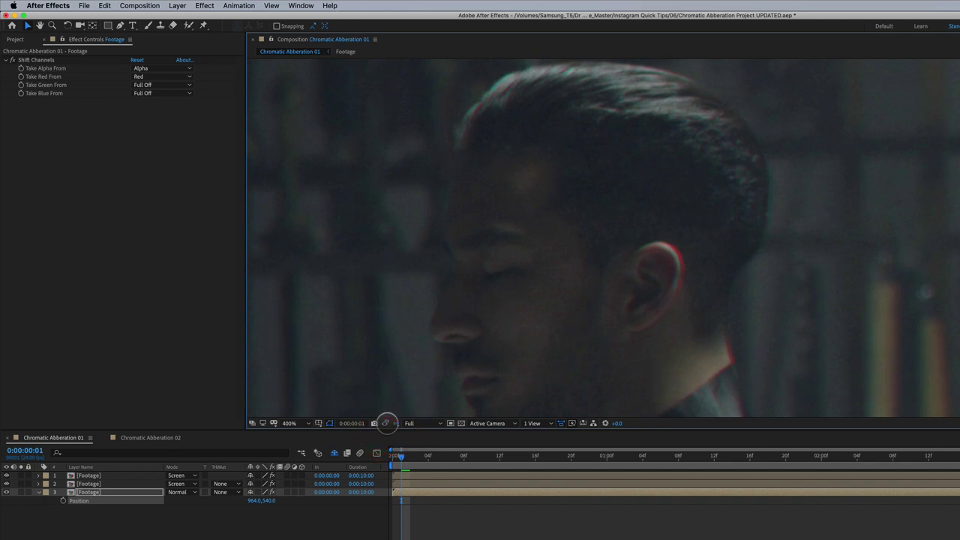
- Fine-tune the red layer's Position X to 962.5 and check it against the snapshot
{"action": "left_click", "coordinate": [124, 494]}
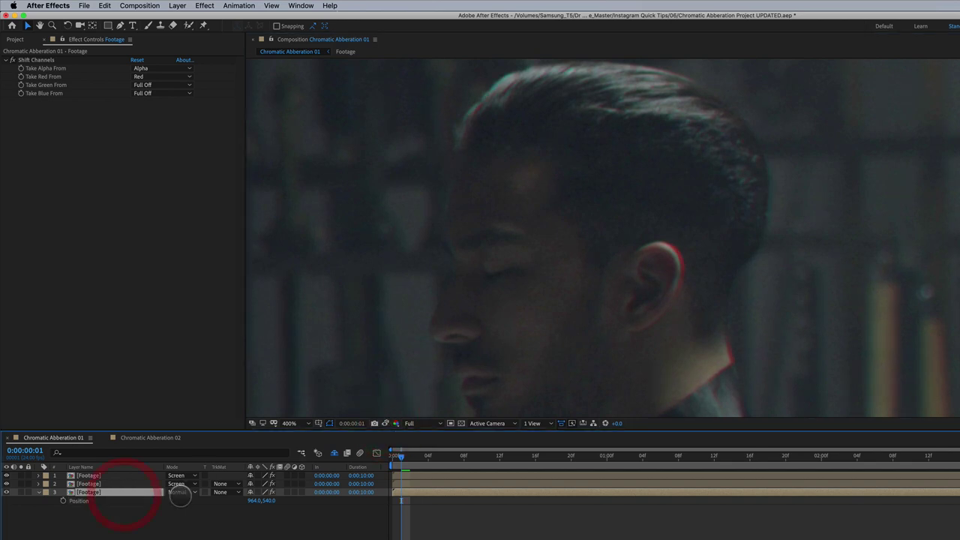
{"action": "left_click_drag", "start_coordinate": [245, 504], "coordinate": [258, 506]}
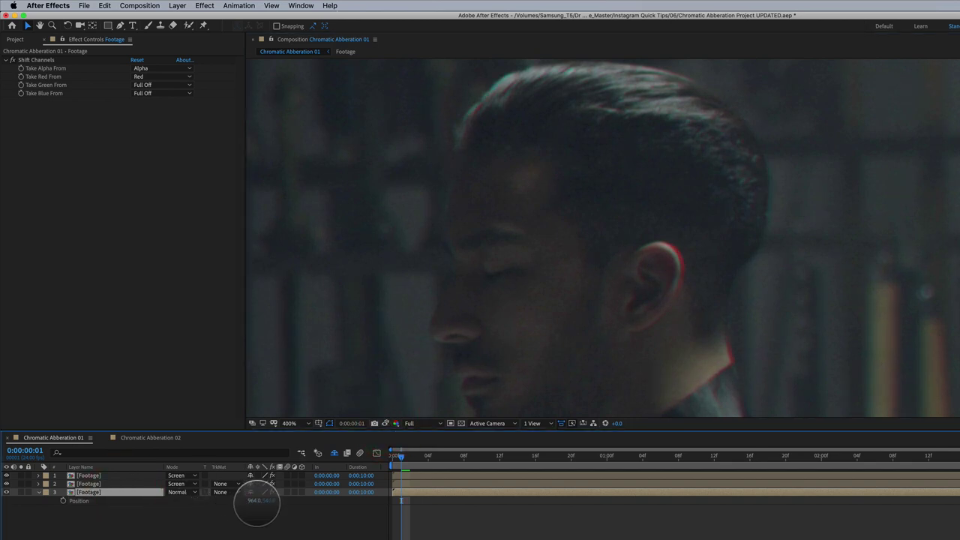
{"action": "left_click_drag", "start_coordinate": [257, 502], "coordinate": [256, 502]}
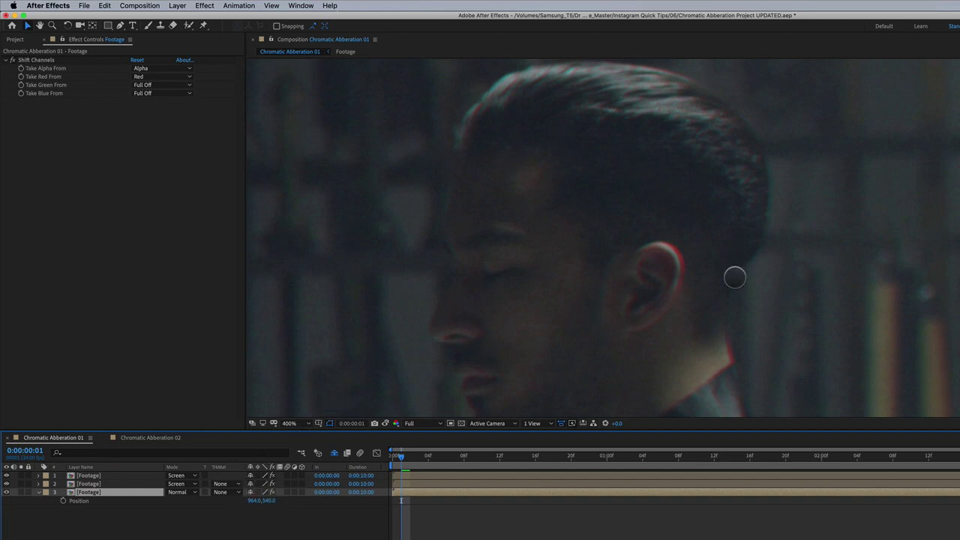
{"action": "key", "text": "Left"}
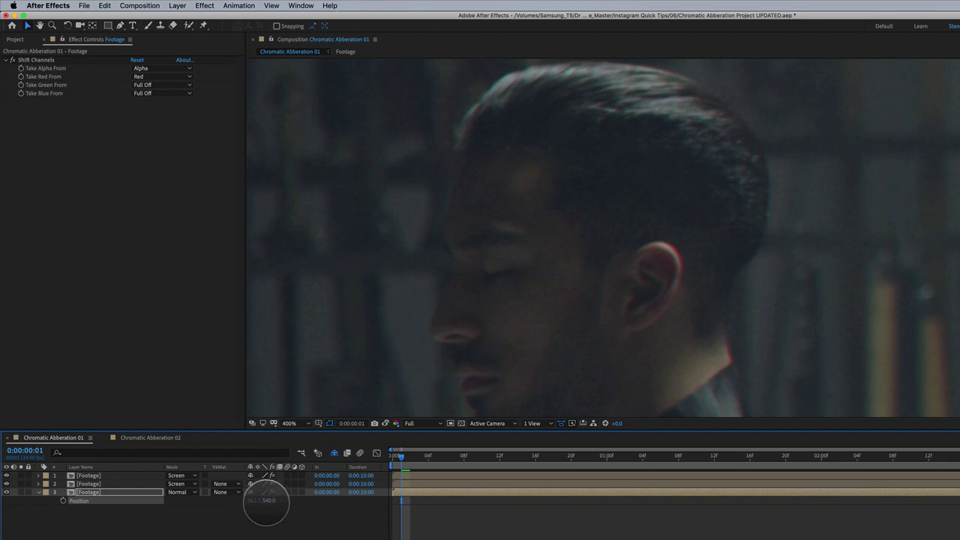
{"action": "left_click", "coordinate": [384, 422]}
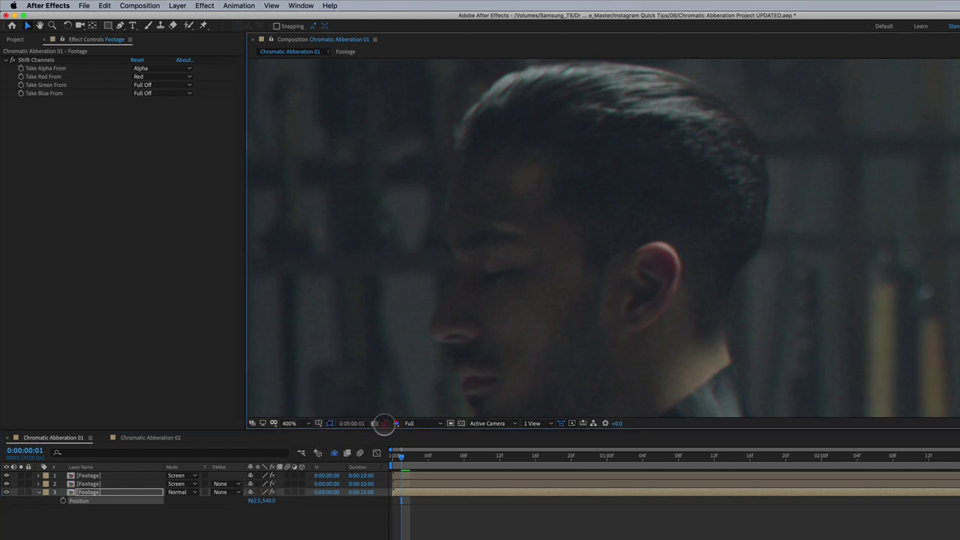
{"action": "left_click", "coordinate": [384, 423]}
{"action": "left_click", "coordinate": [105, 475]}
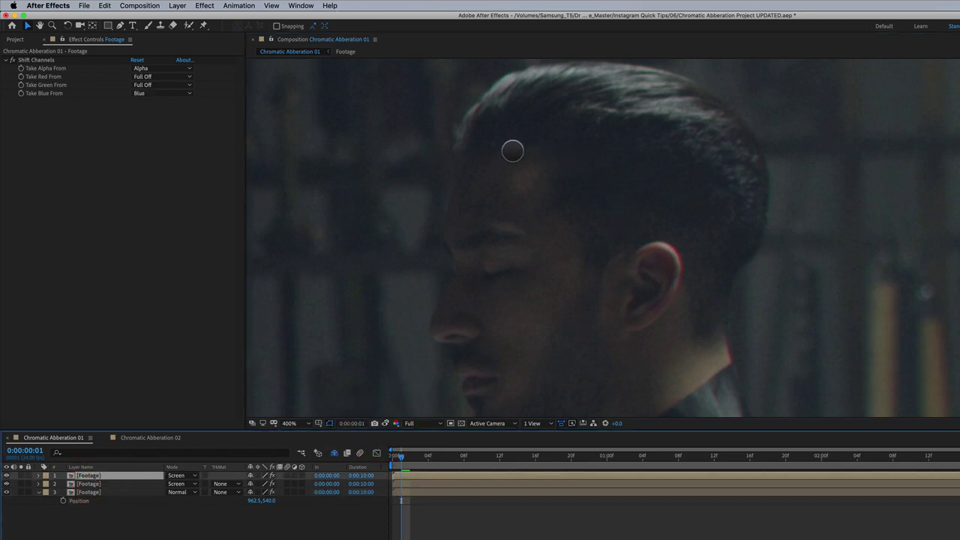
{"action": "left_click", "coordinate": [512, 151]}
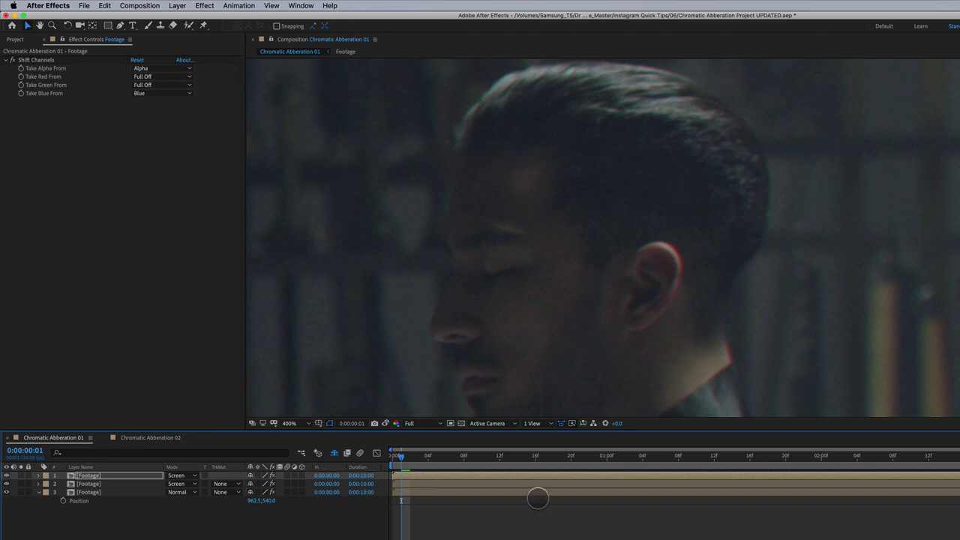
{"action": "left_click", "coordinate": [385, 423]}
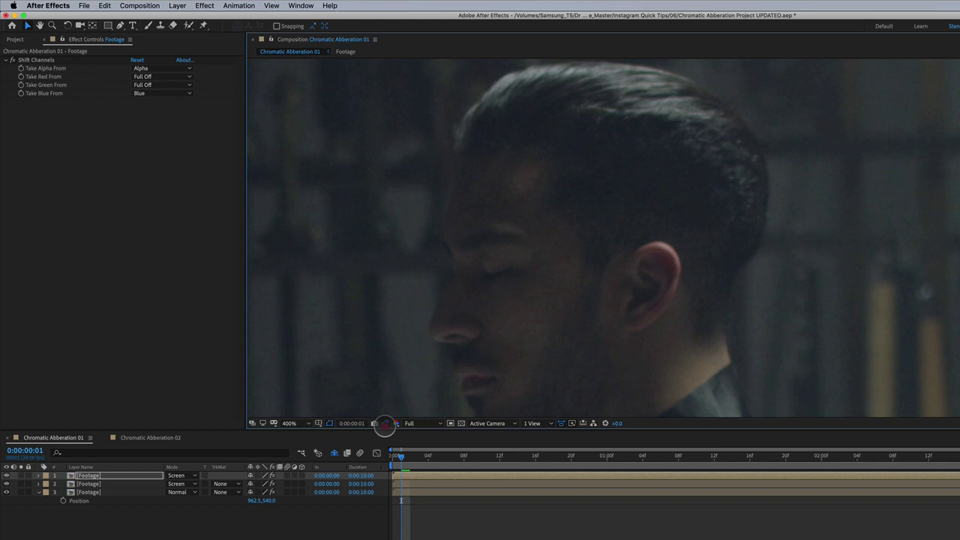
{"action": "left_click", "coordinate": [386, 423]}
{"action": "scroll", "coordinate": [557, 306], "scroll_direction": "down", "scroll_amount": 2}
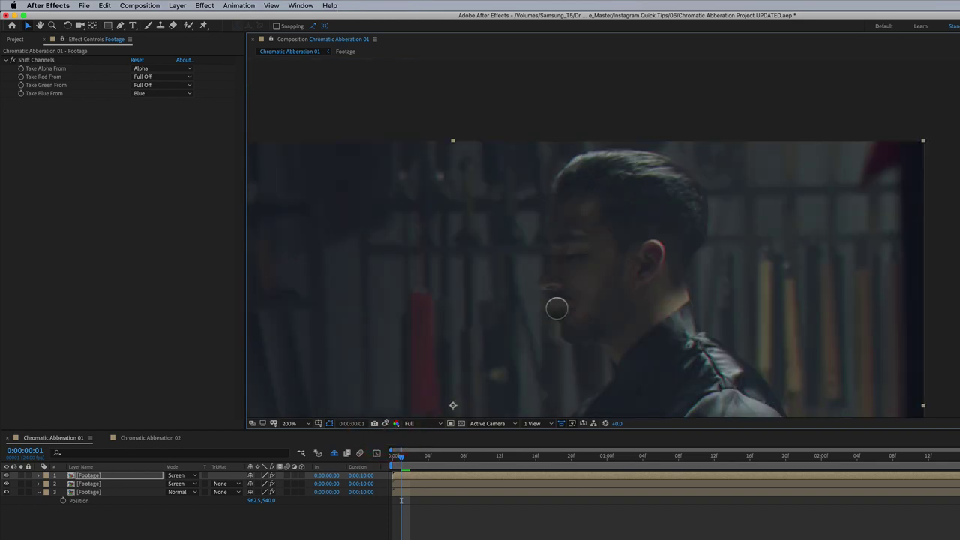
{"action": "left_click_drag", "start_coordinate": [582, 342], "coordinate": [631, 271]}
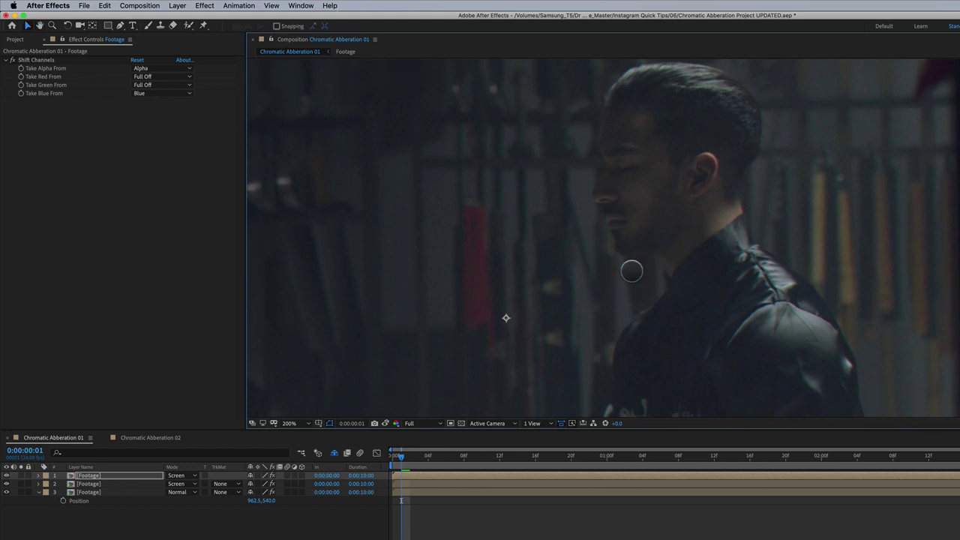
- Switch to the Chromatic Abberation 02 comp and apply 3D Glasses to its Footage layer
{"action": "left_click", "coordinate": [153, 437]}
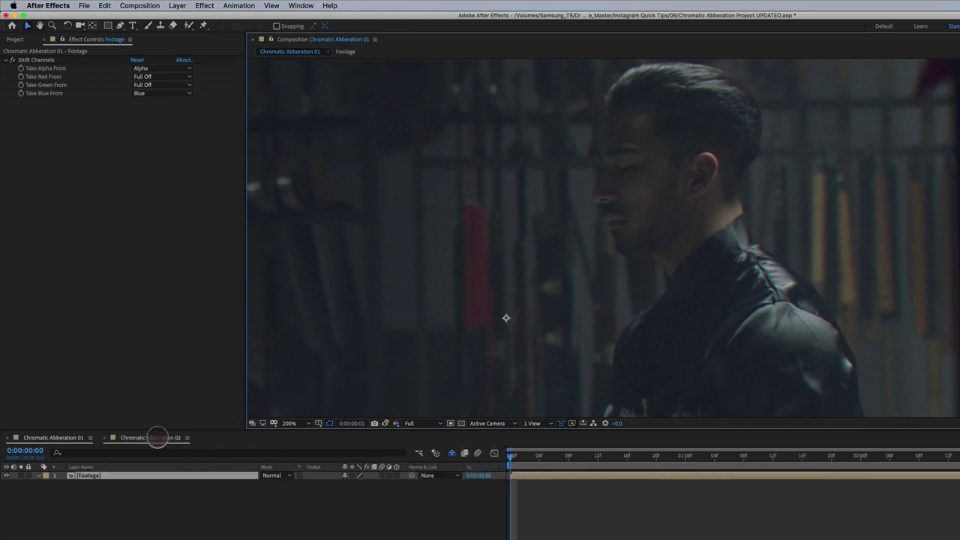
{"action": "left_click", "coordinate": [128, 471]}
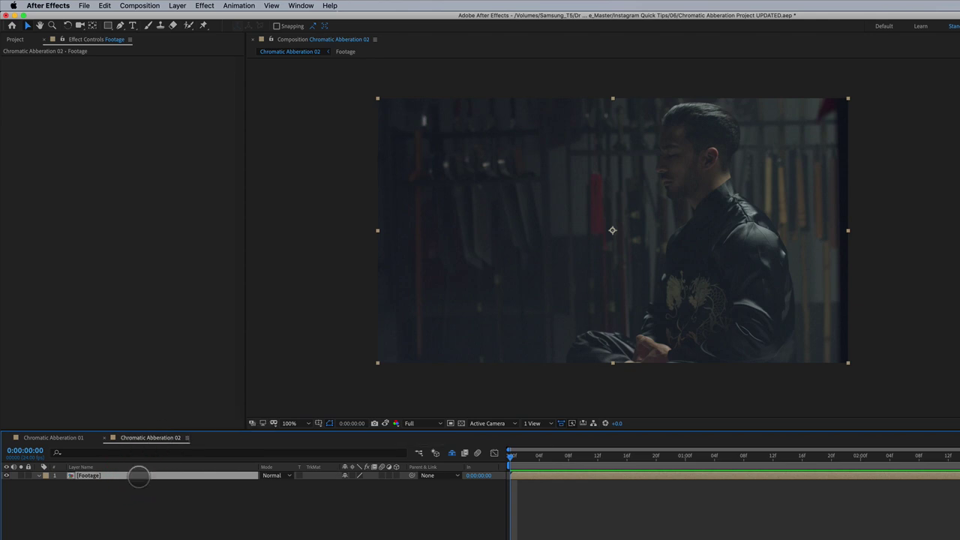
{"action": "left_click", "coordinate": [205, 6]}
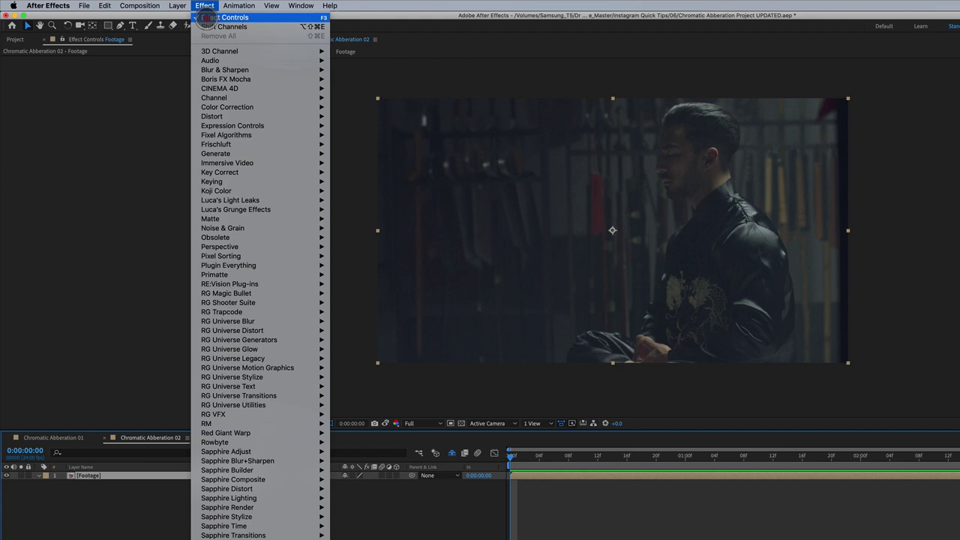
{"action": "mouse_move", "coordinate": [218, 248]}
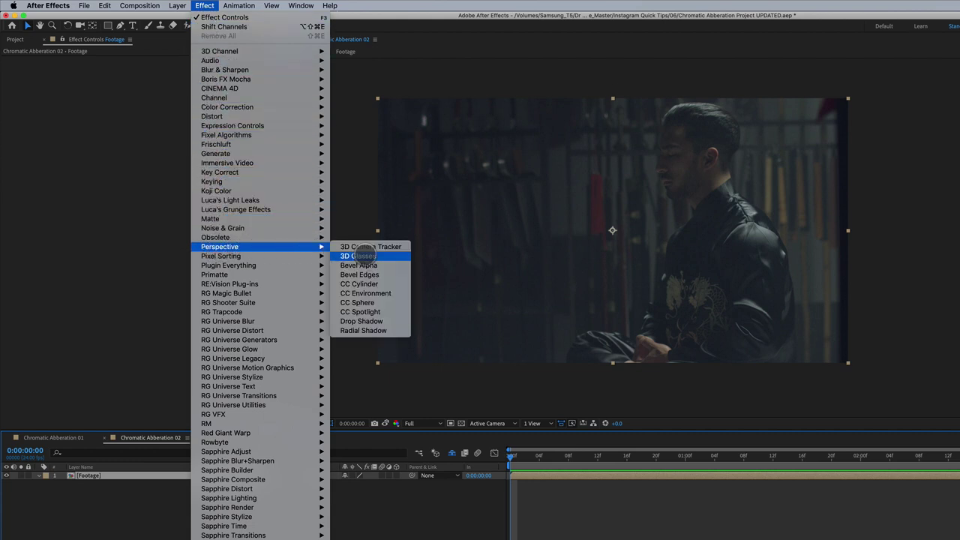
{"action": "left_click", "coordinate": [358, 255]}
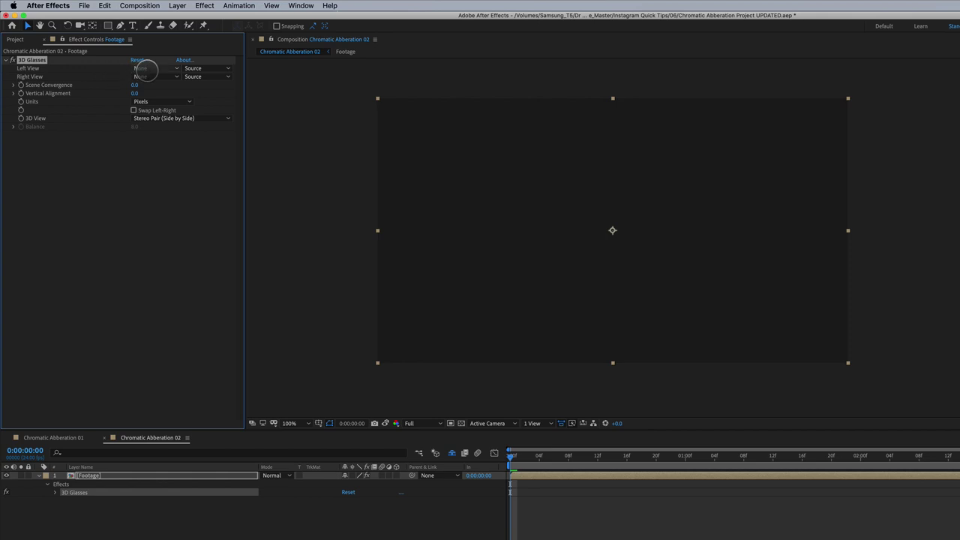
- Set 3D Glasses Left View to 1. Footage and 3D View to Balanced Colored Red Blue
{"action": "left_click", "coordinate": [146, 68]}
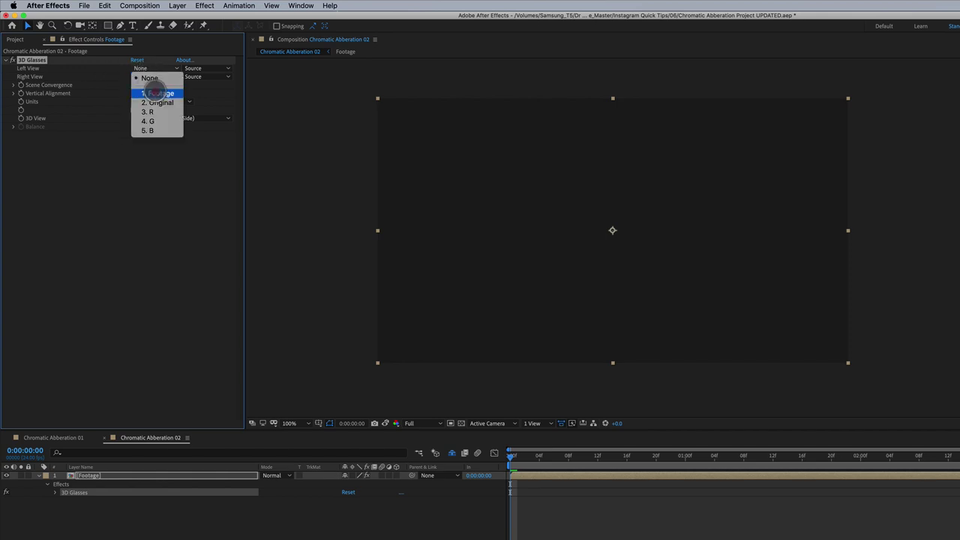
{"action": "left_click", "coordinate": [156, 93]}
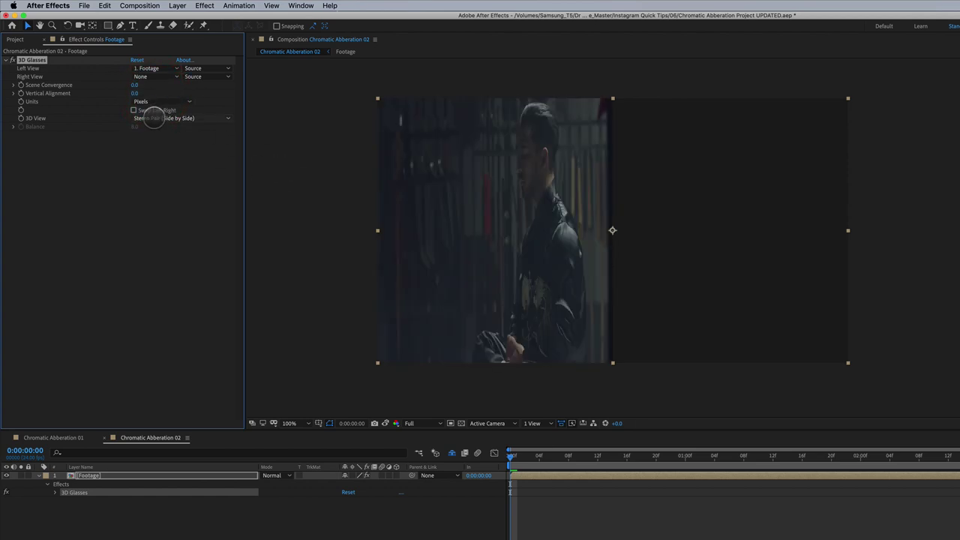
{"action": "left_click", "coordinate": [152, 118]}
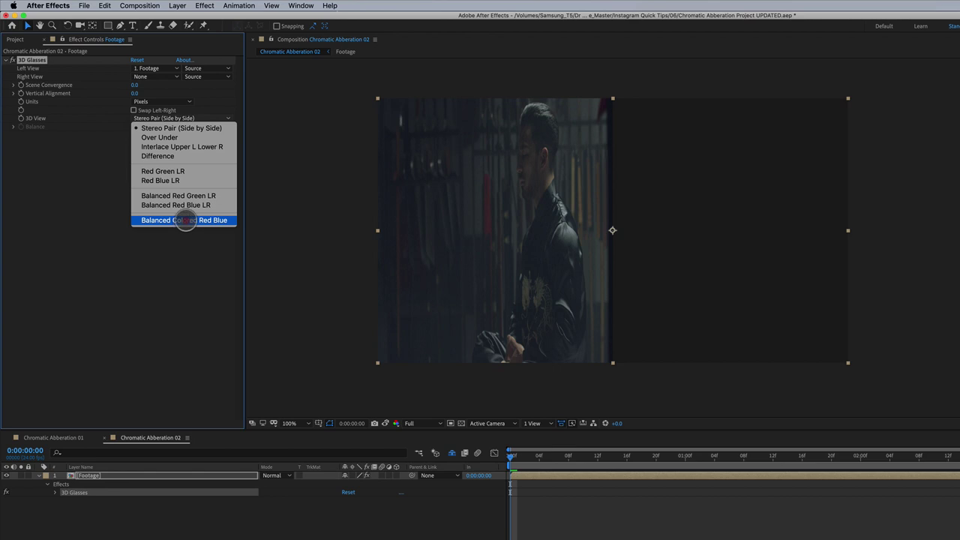
{"action": "left_click", "coordinate": [185, 220]}
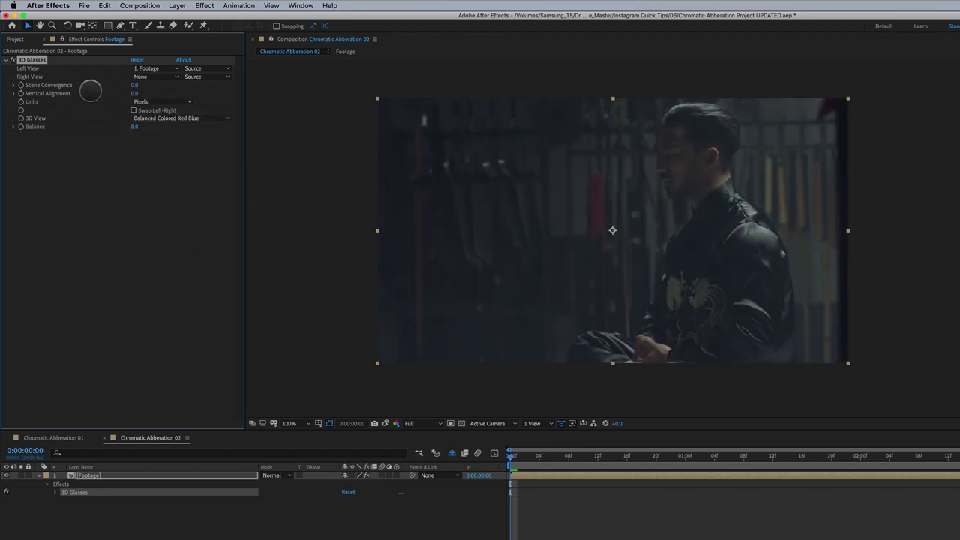
- Scrub 3D Glasses Scene Convergence to -2.0 and Vertical Alignment to 2.0
{"action": "left_click", "coordinate": [58, 85]}
{"action": "left_click", "coordinate": [55, 93], "text": "shift"}
{"action": "left_click", "coordinate": [138, 85]}
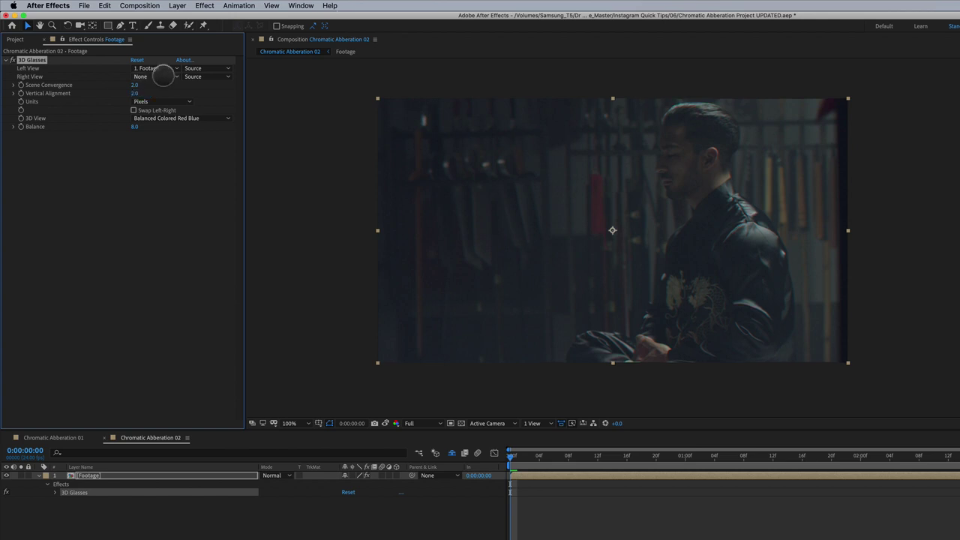
{"action": "left_click", "coordinate": [139, 86]}
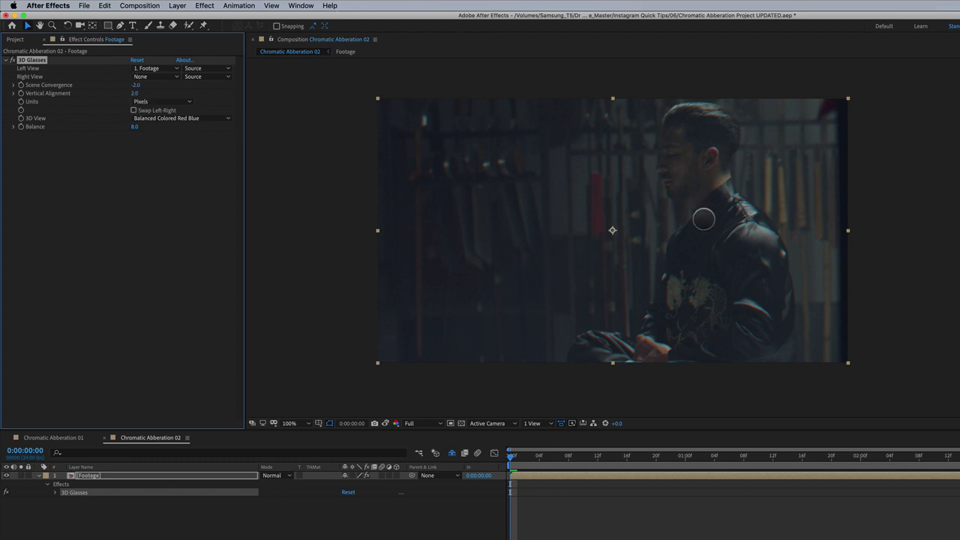
- Zoom in on the man's face and toggle 3D Glasses off and on to compare
{"action": "scroll", "coordinate": [703, 219], "scroll_direction": "up", "scroll_amount": 1}
{"action": "left_click_drag", "start_coordinate": [758, 213], "coordinate": [641, 355]}
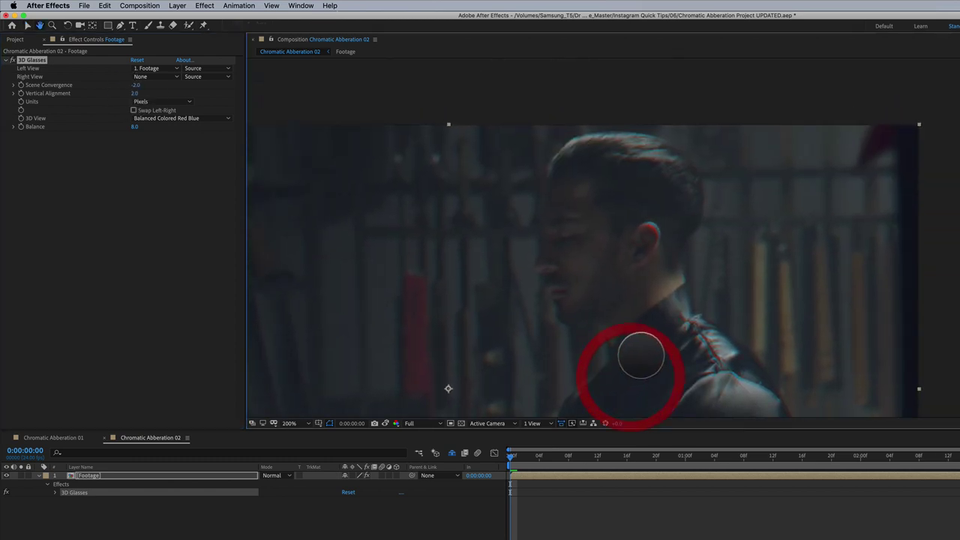
{"action": "left_click_drag", "start_coordinate": [684, 289], "coordinate": [692, 260]}
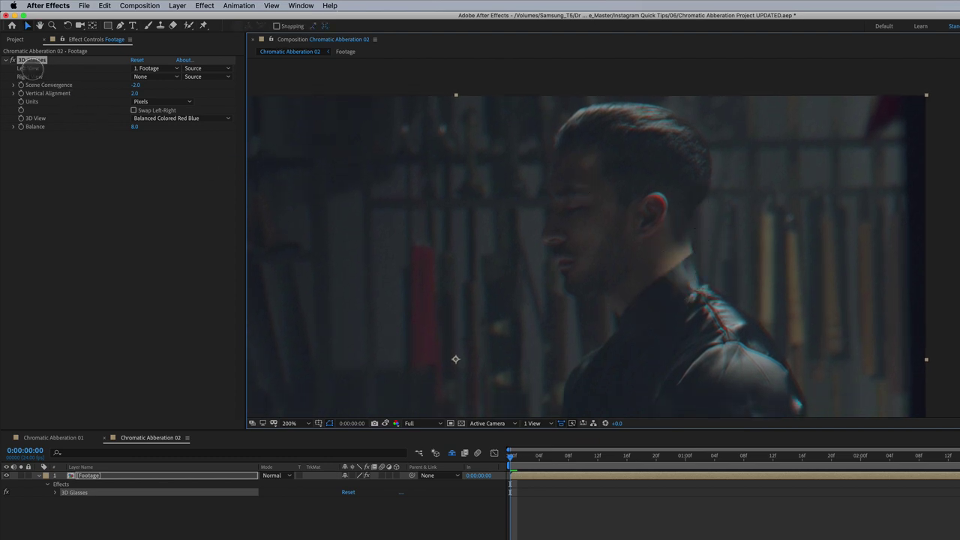
{"action": "left_click", "coordinate": [12, 60]}
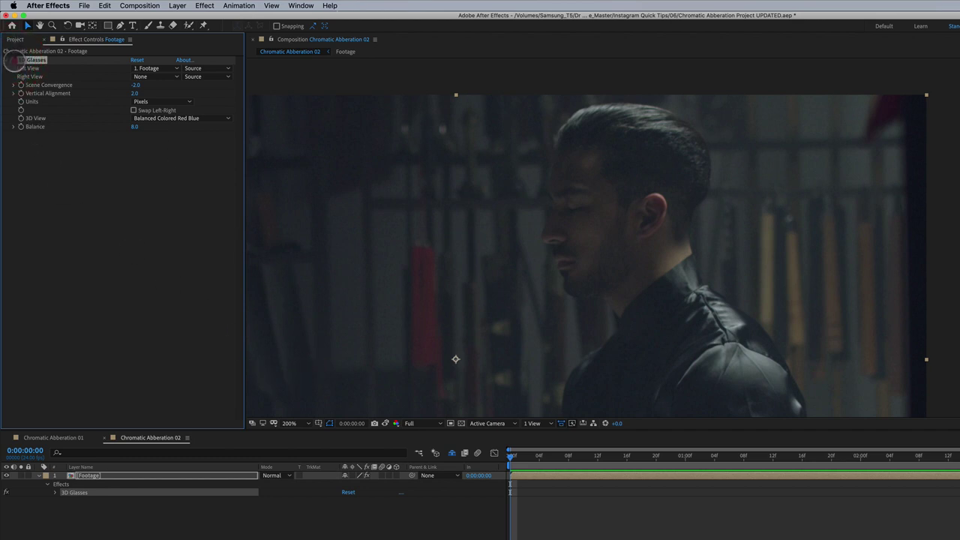
{"action": "left_click", "coordinate": [12, 60]}
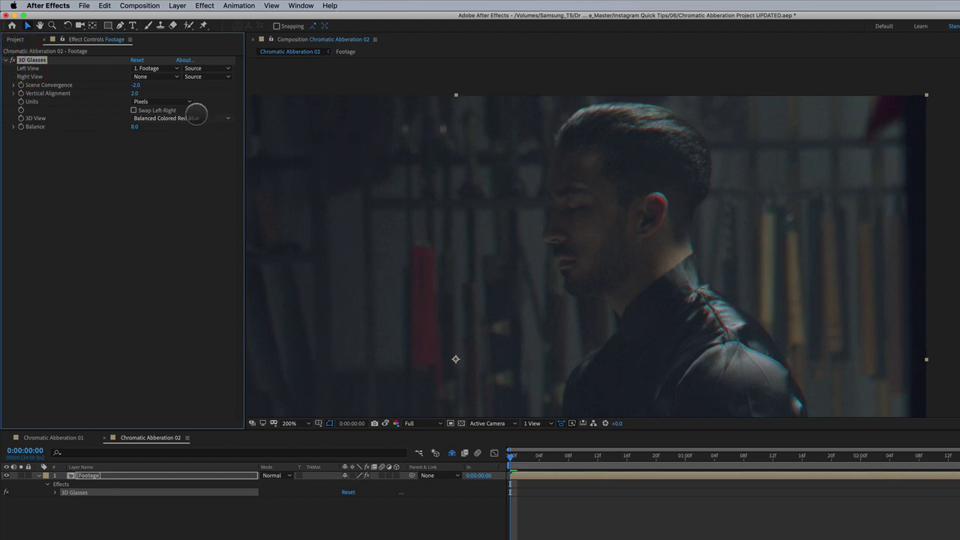
- Enter Scene Convergence -1 and Vertical Alignment 1.0, then compare with the effect off
{"action": "left_click", "coordinate": [139, 85]}
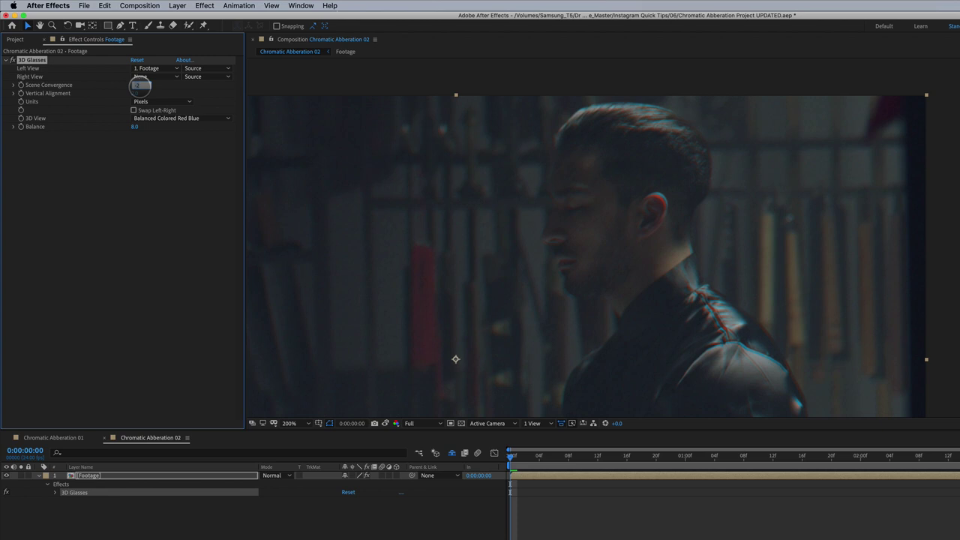
{"action": "type", "text": "-1"}
{"action": "key", "text": "Tab"}
{"action": "type", "text": "1"}
{"action": "key", "text": "Return"}
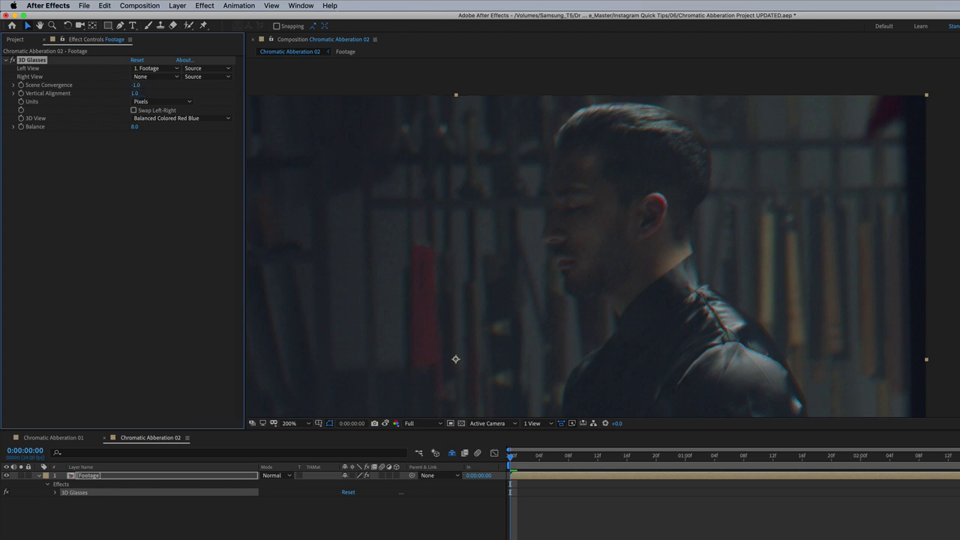
{"action": "left_click", "coordinate": [11, 60]}
{"action": "left_click", "coordinate": [11, 59]}
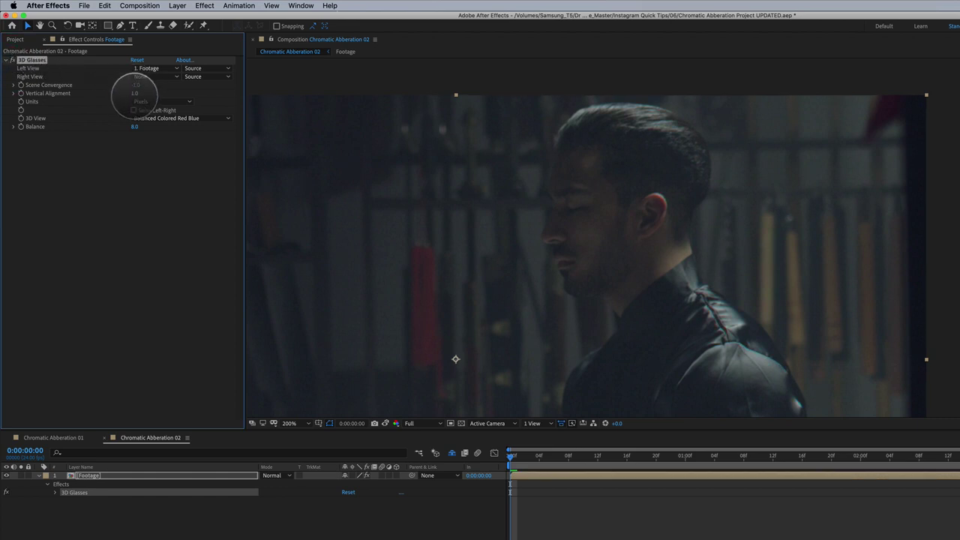
- Reduce Scene Convergence to -0.5 and Vertical Alignment to 0.5, then compare again
{"action": "left_click", "coordinate": [138, 93]}
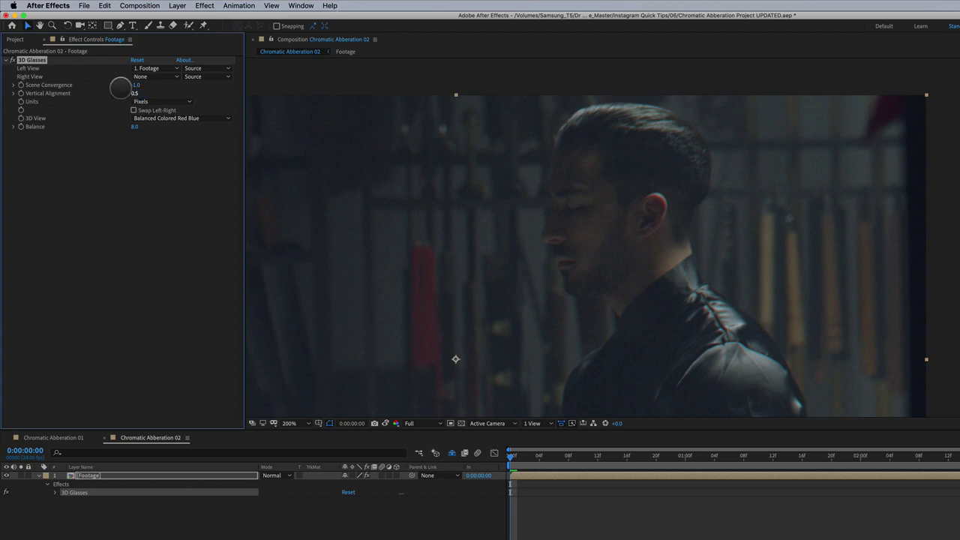
{"action": "left_click", "coordinate": [139, 85]}
{"action": "type", "text": "1"}
{"action": "left_click", "coordinate": [11, 60]}
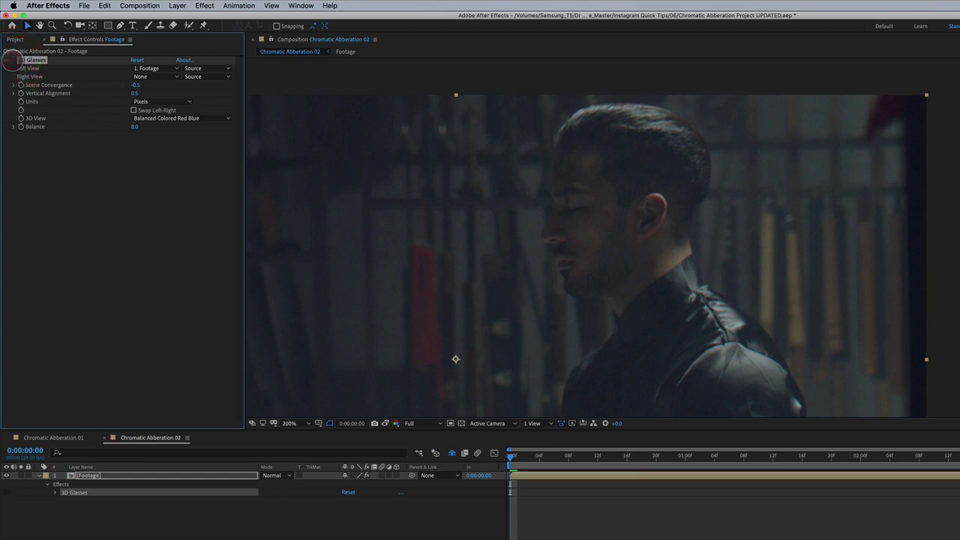
{"action": "left_click", "coordinate": [11, 60]}
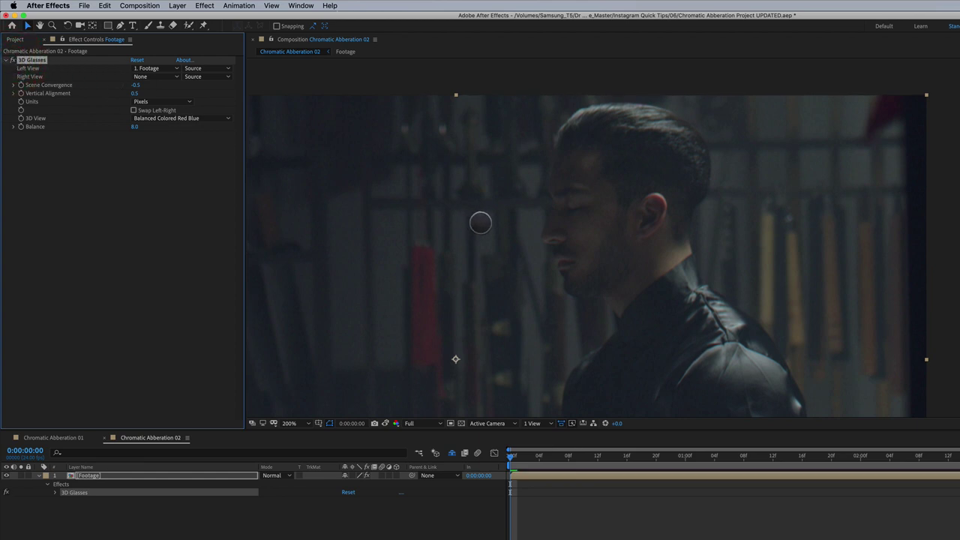
- Return the viewer to 100% zoom, re-centre the frame, and switch to the Selection tool
{"action": "key", "text": "slash"}
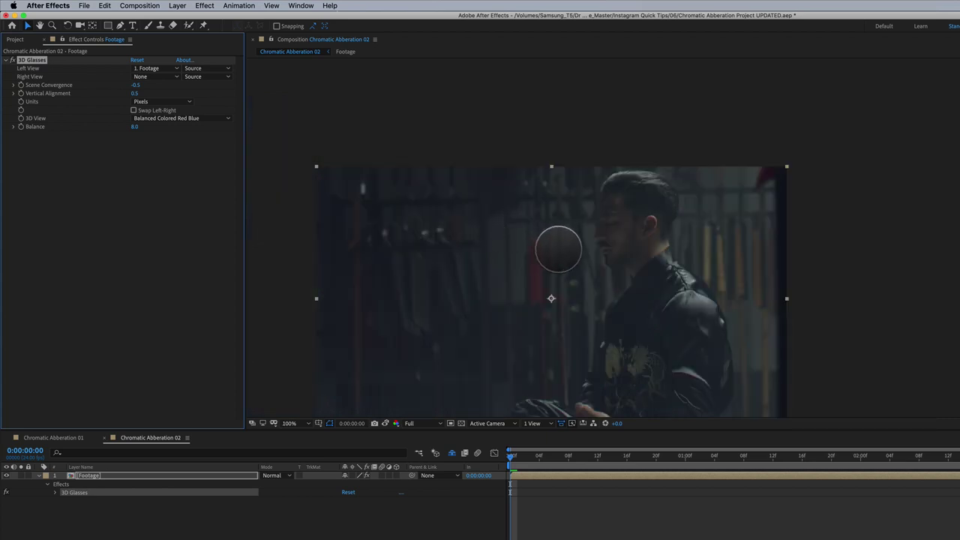
{"action": "left_click_drag", "start_coordinate": [552, 250], "coordinate": [630, 177]}
{"action": "key", "text": "v"}
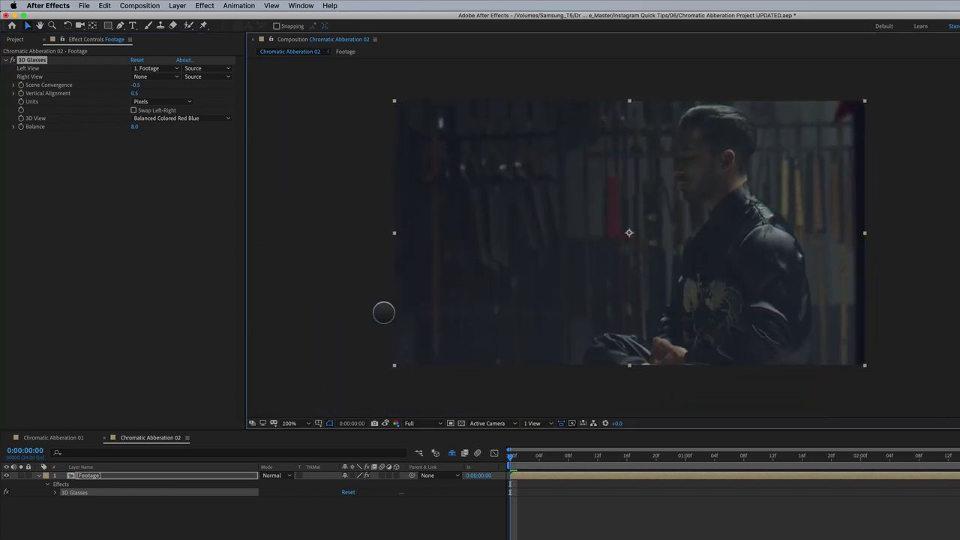